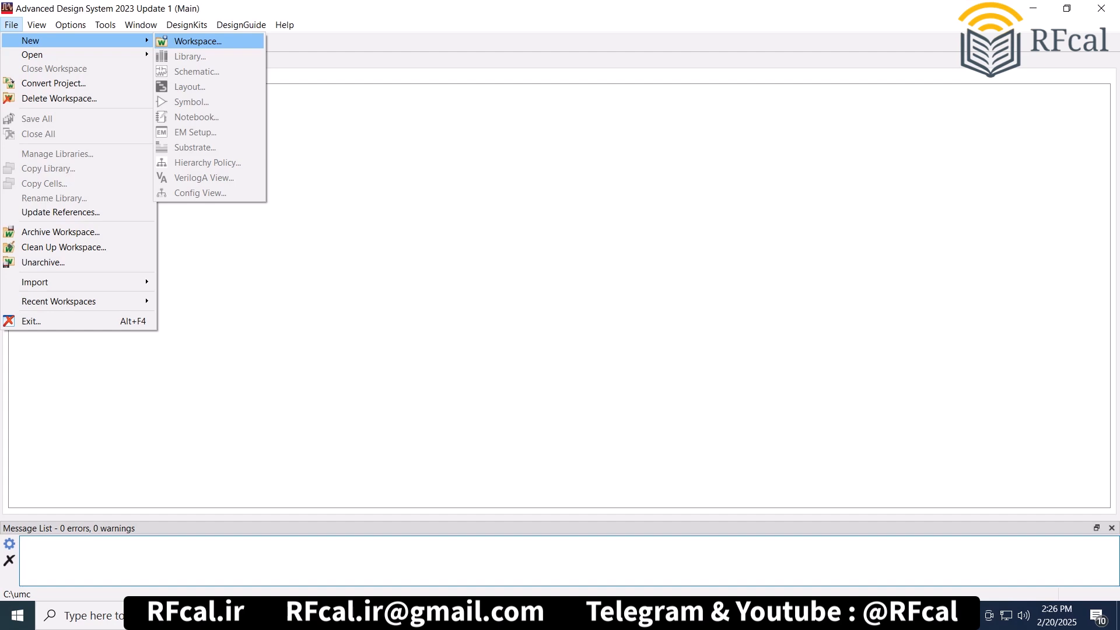
# Create the workspace MyWorkspace5_wrk in C:\umc with the UMS_PH10_KIT library included alongside ADS Analog/RF and DSP.
pyautogui.press('Return')
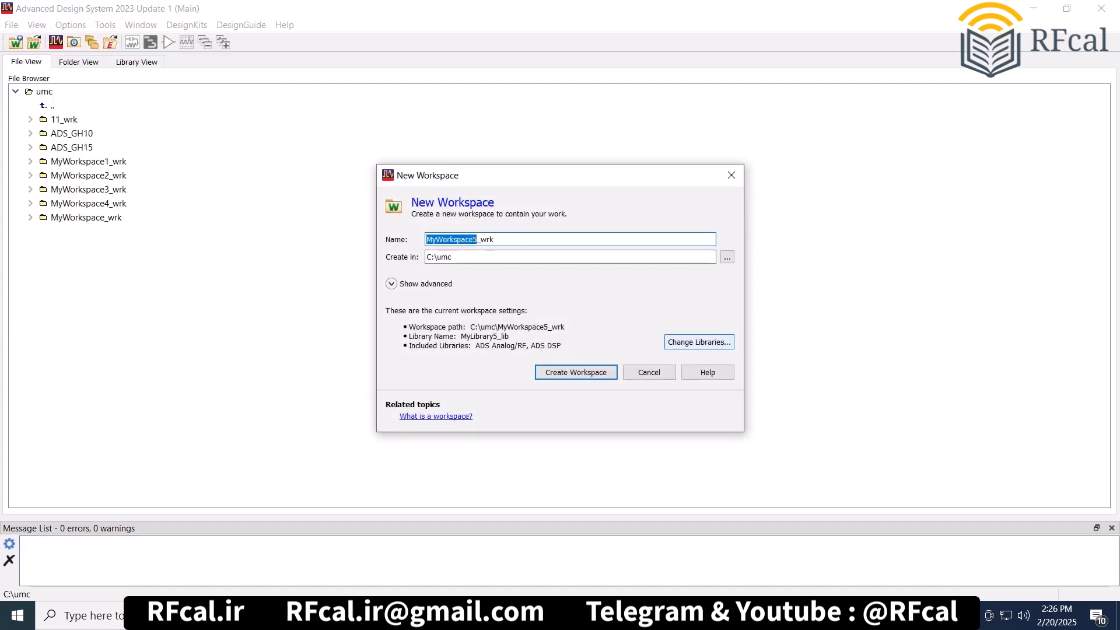
pyautogui.click(699, 341)
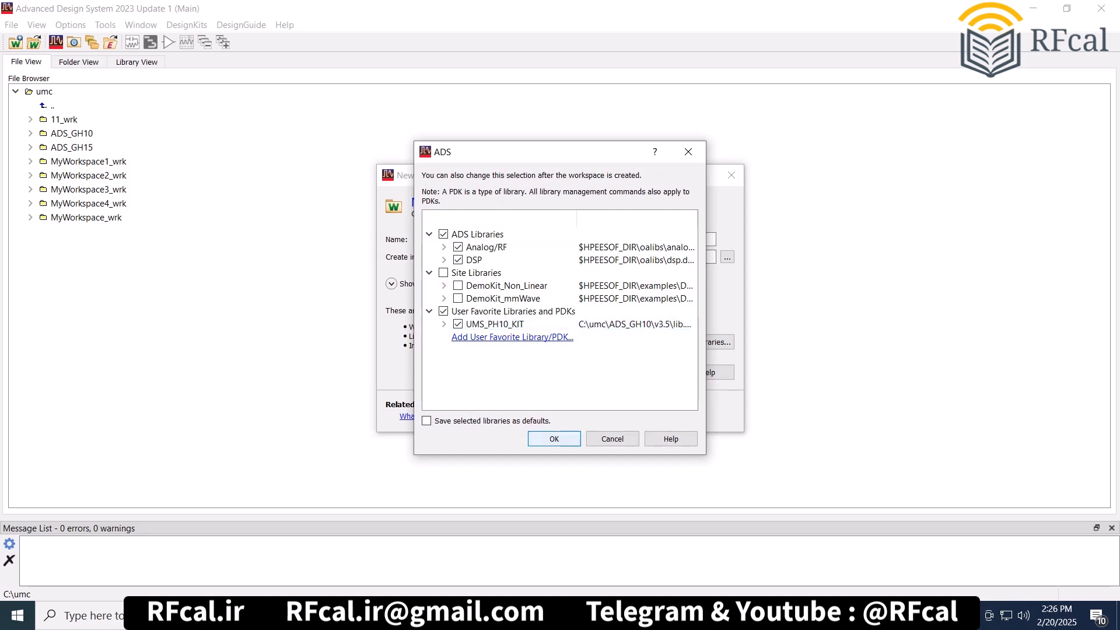
pyautogui.click(555, 439)
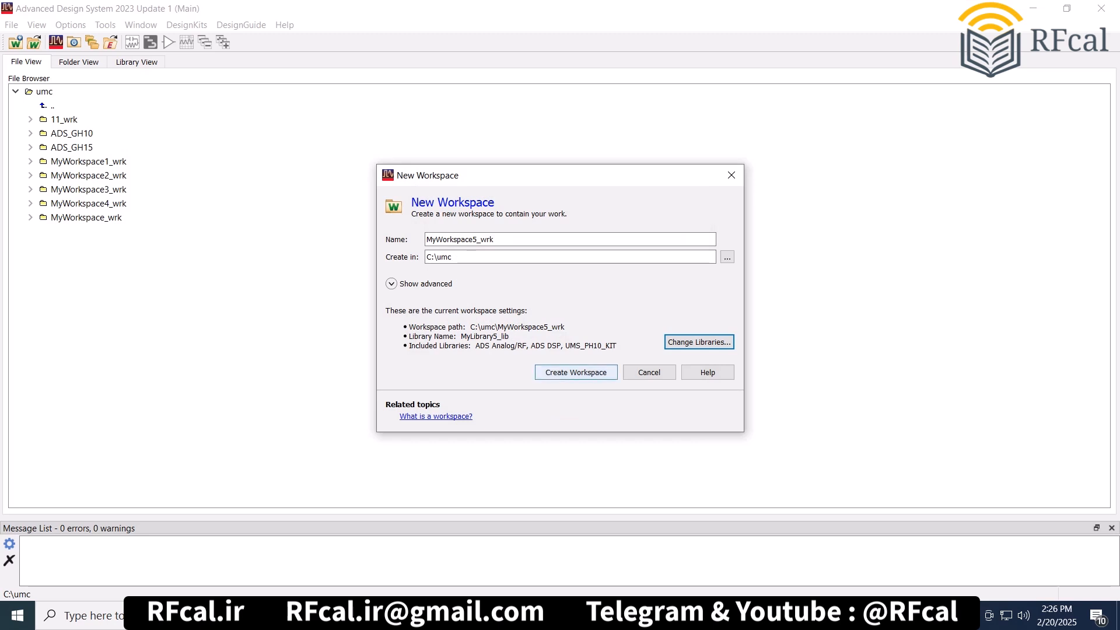
pyautogui.click(576, 373)
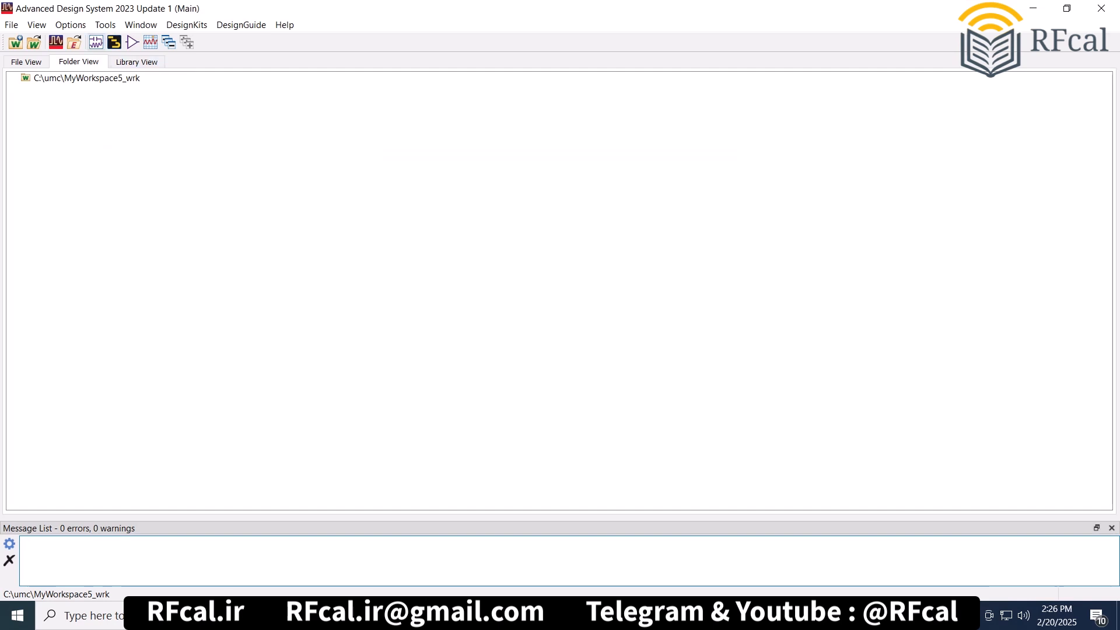
# Create a new schematic named cell_1 and keep the UMS PH10 Components palette selected.
pyautogui.click(96, 42)
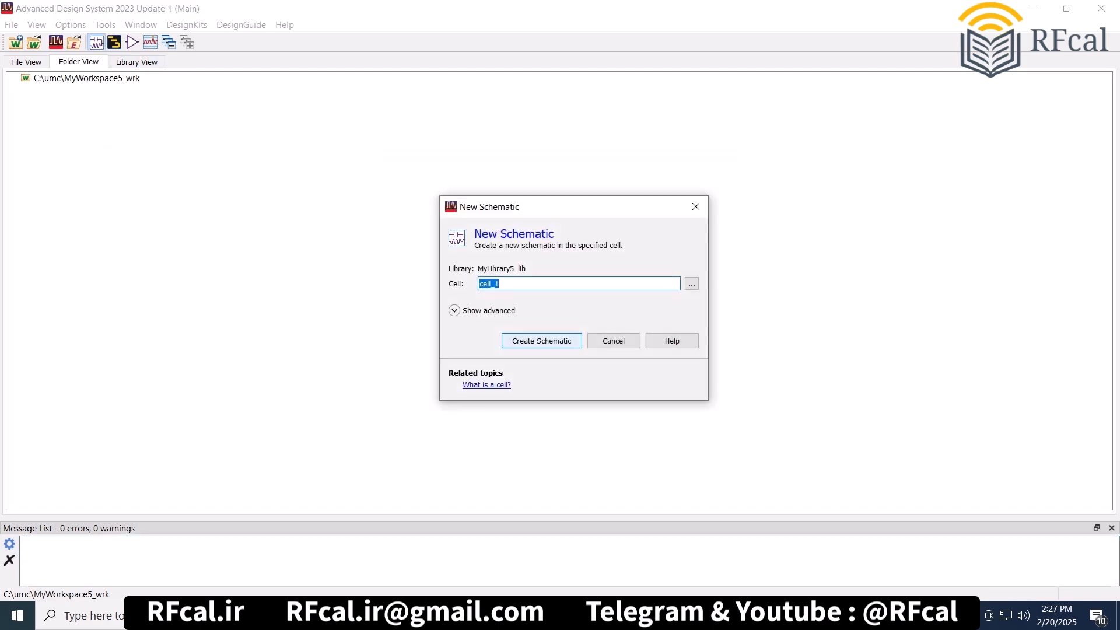
pyautogui.press('Return')
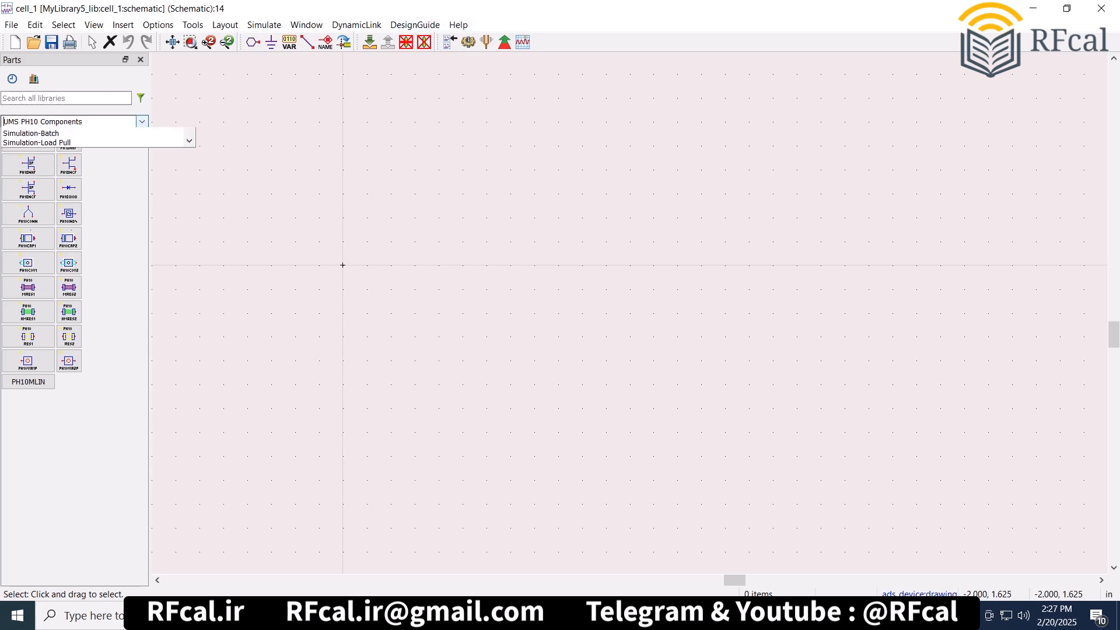
pyautogui.click(142, 121)
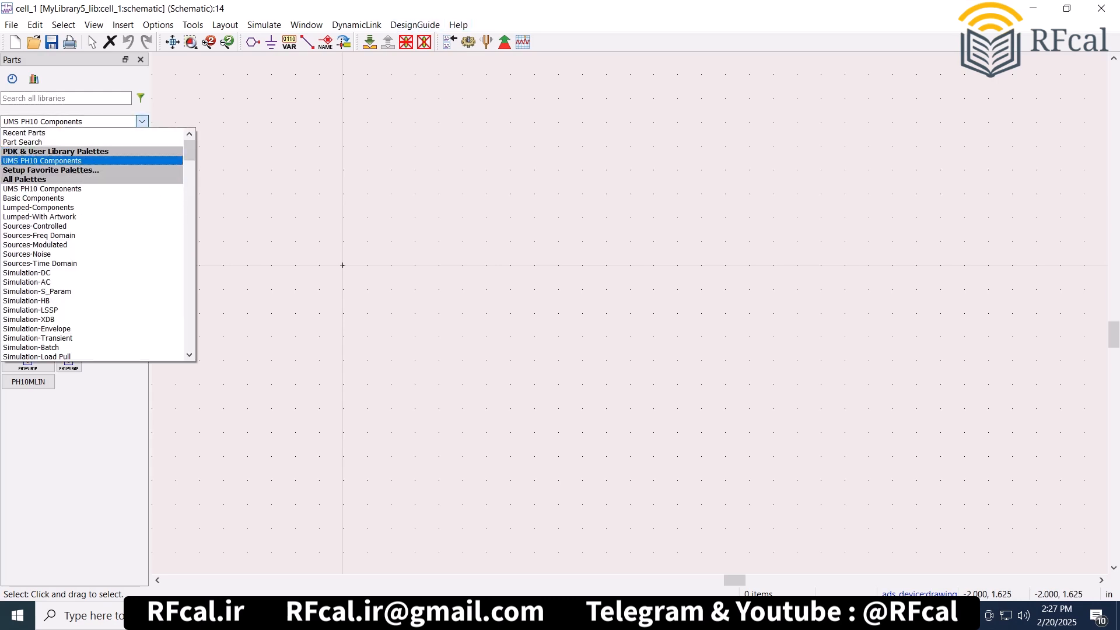
pyautogui.click(294, 169)
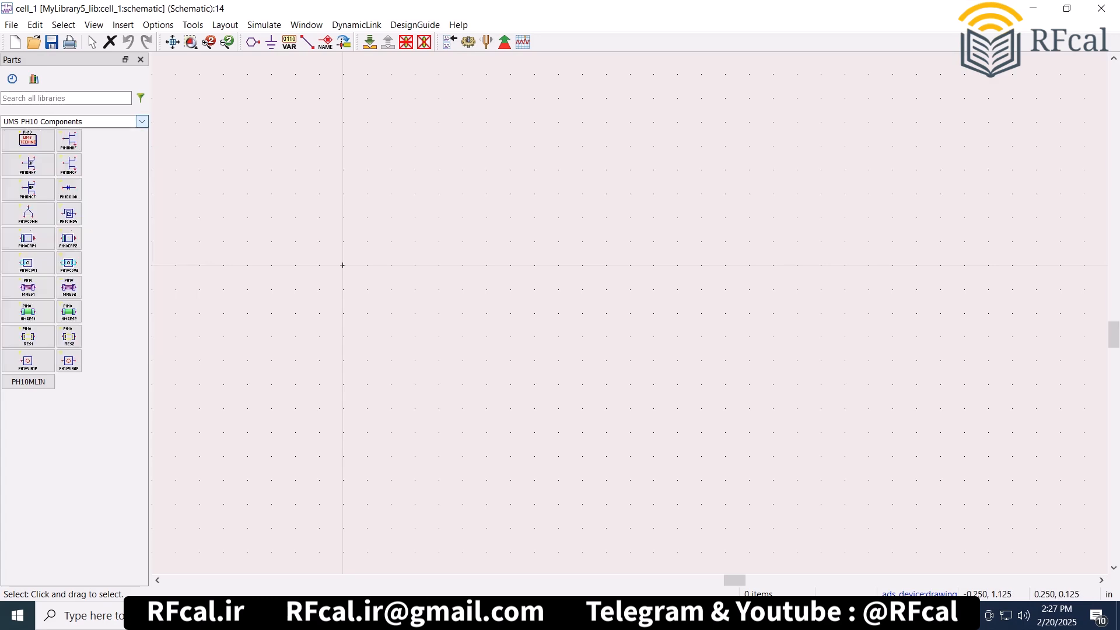
# Load the Amplifier DesignGuide template "FET I-V Curves, Class A Power, Eff., Load, Gm vs. Bias" and minimize its data display.
pyautogui.click(417, 25)
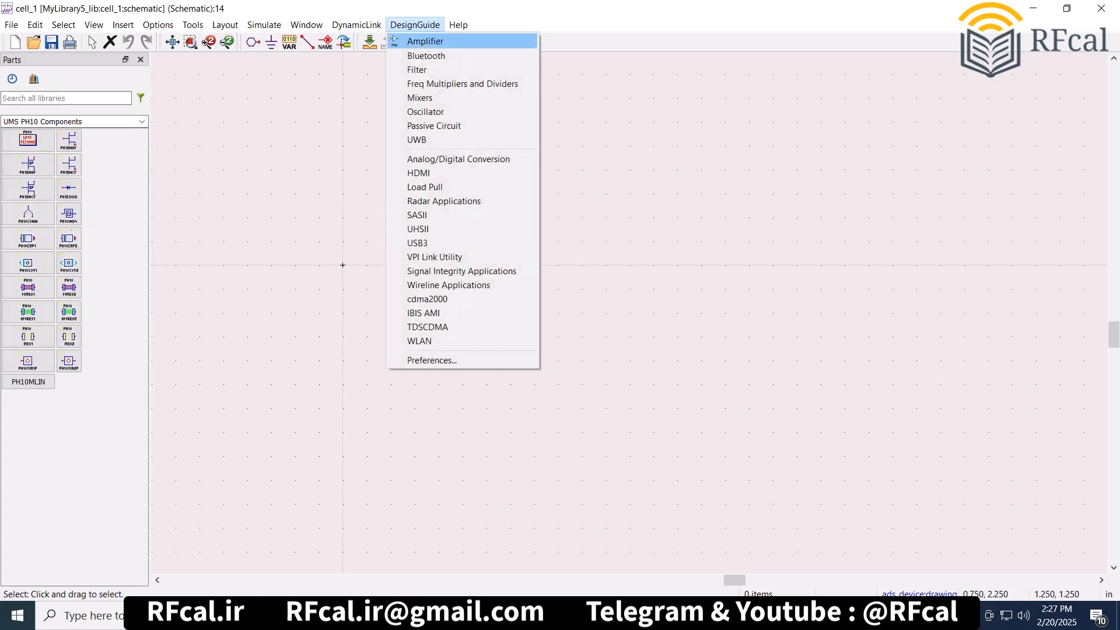
pyautogui.click(425, 40)
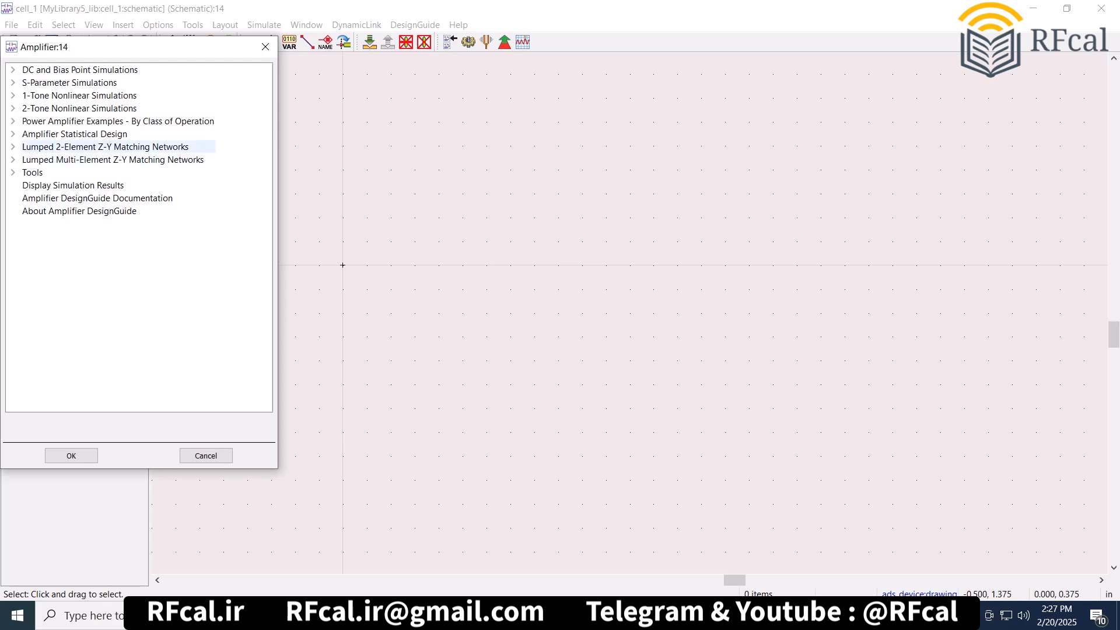
pyautogui.click(12, 69)
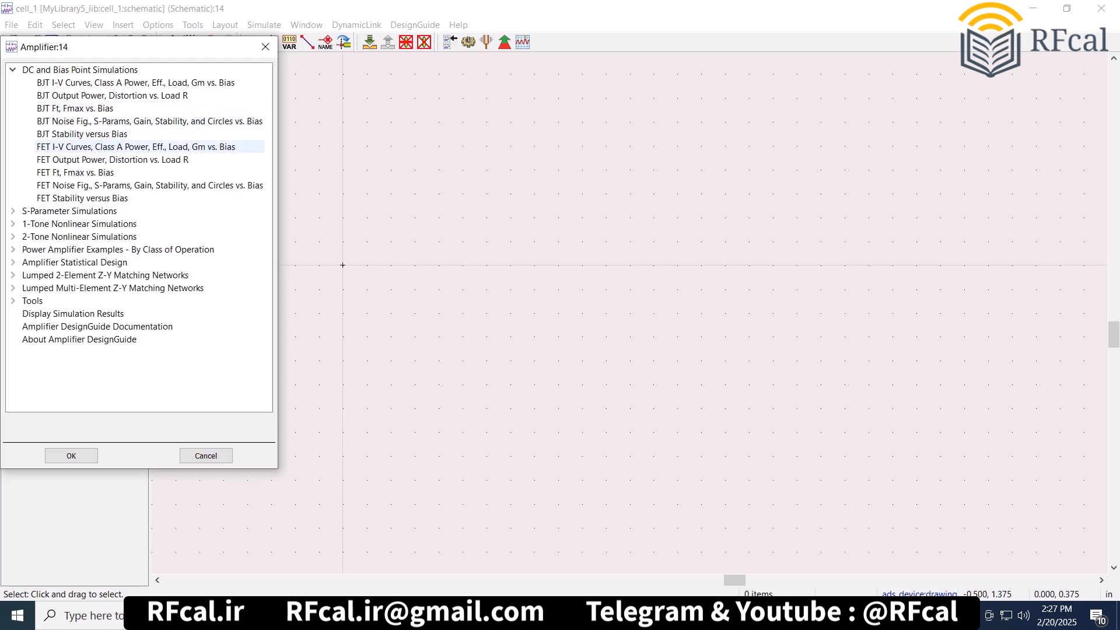
pyautogui.click(134, 146)
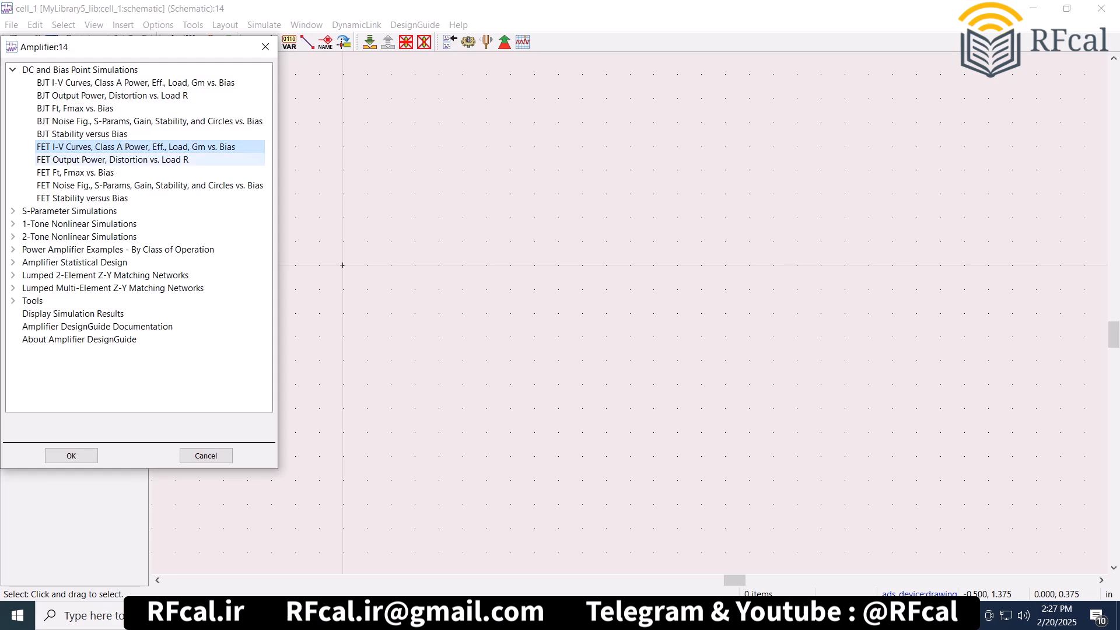
pyautogui.click(71, 456)
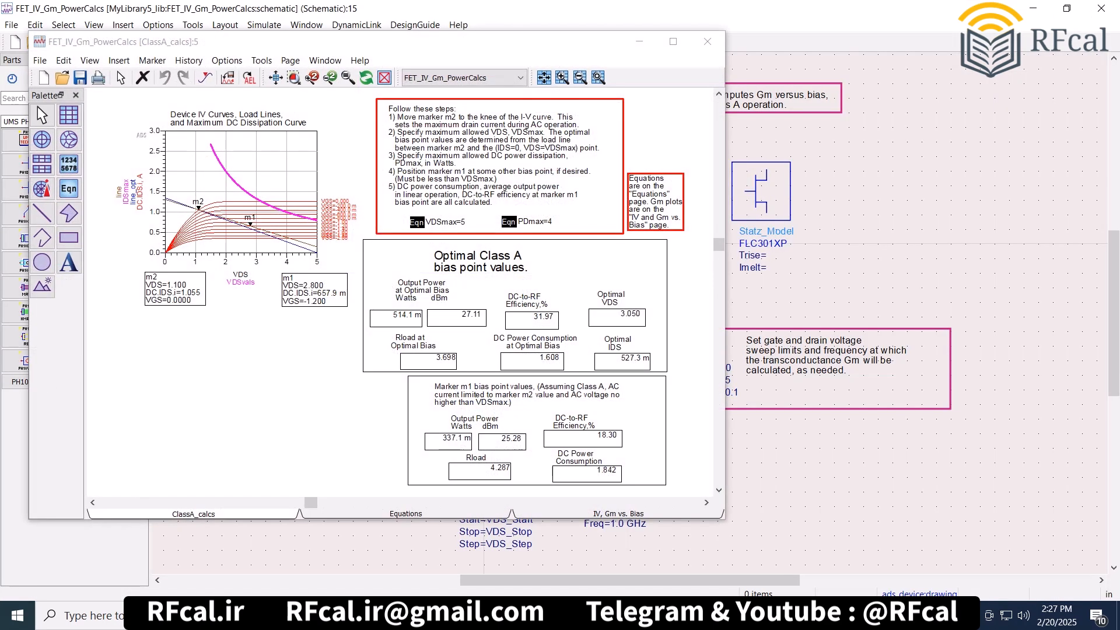
pyautogui.click(640, 41)
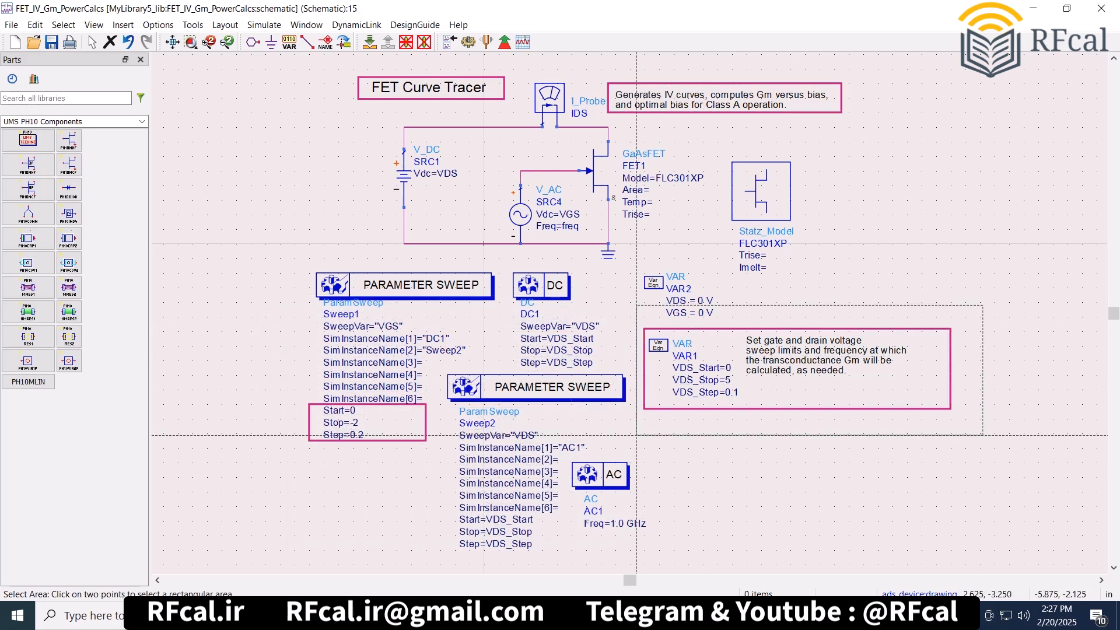
# Move the framed VAR1 sweep-limit block below its original place and the VAR2 block beside the DC source.
pyautogui.click(531, 436)
pyautogui.moveTo(676, 350); pyautogui.dragTo(698, 496)
pyautogui.click(659, 280)
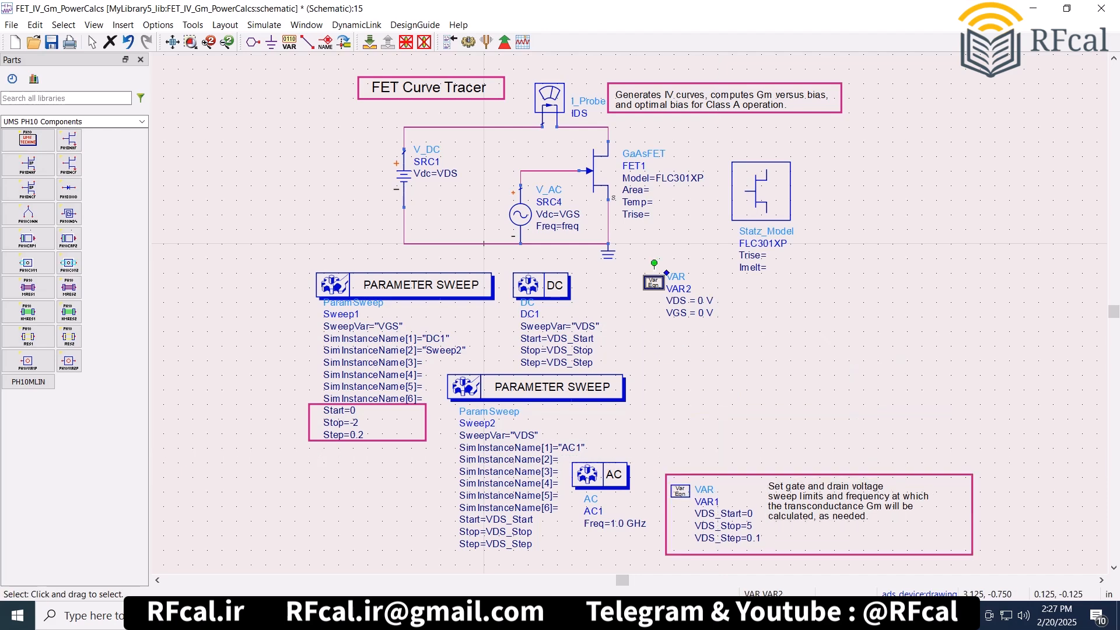
pyautogui.moveTo(659, 280); pyautogui.dragTo(308, 186)
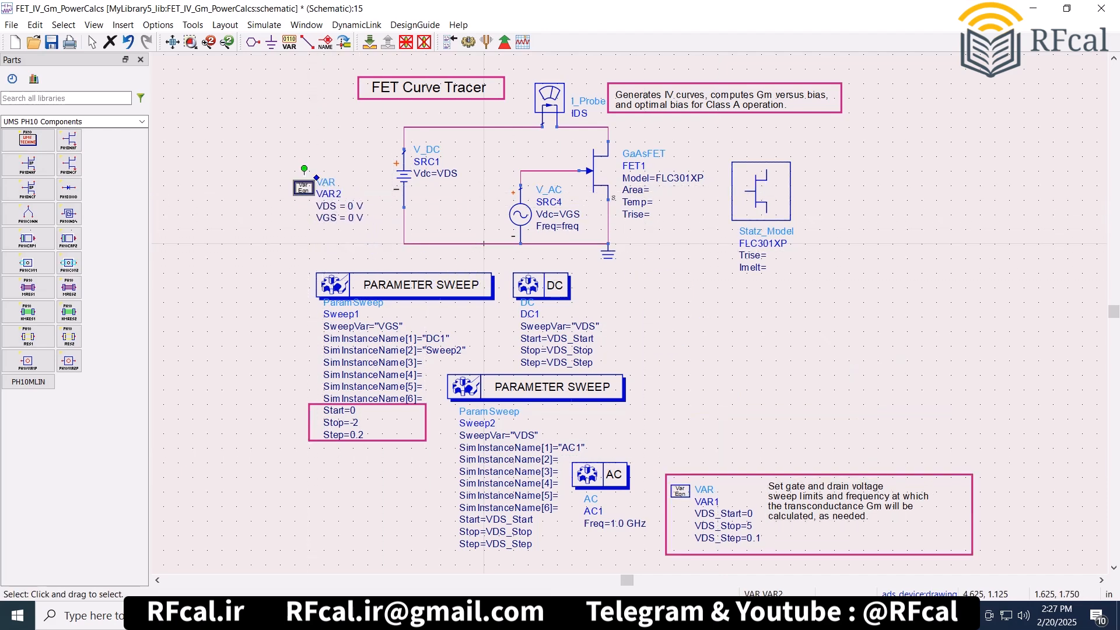
# Delete the Statz model, the GaAsFET transistor, and its source and drain wires from the curve tracer circuit.
pyautogui.click(761, 189)
pyautogui.press('Delete')
pyautogui.click(600, 178)
pyautogui.press('Delete')
pyautogui.click(608, 222)
pyautogui.press('Delete')
pyautogui.click(608, 126)
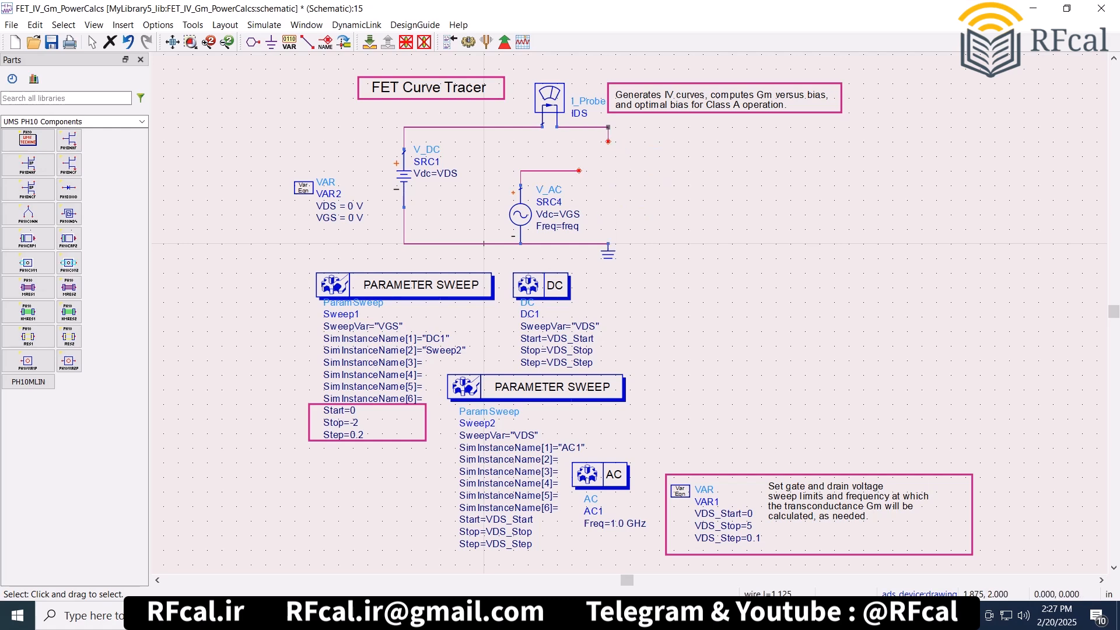
pyautogui.press('Delete')
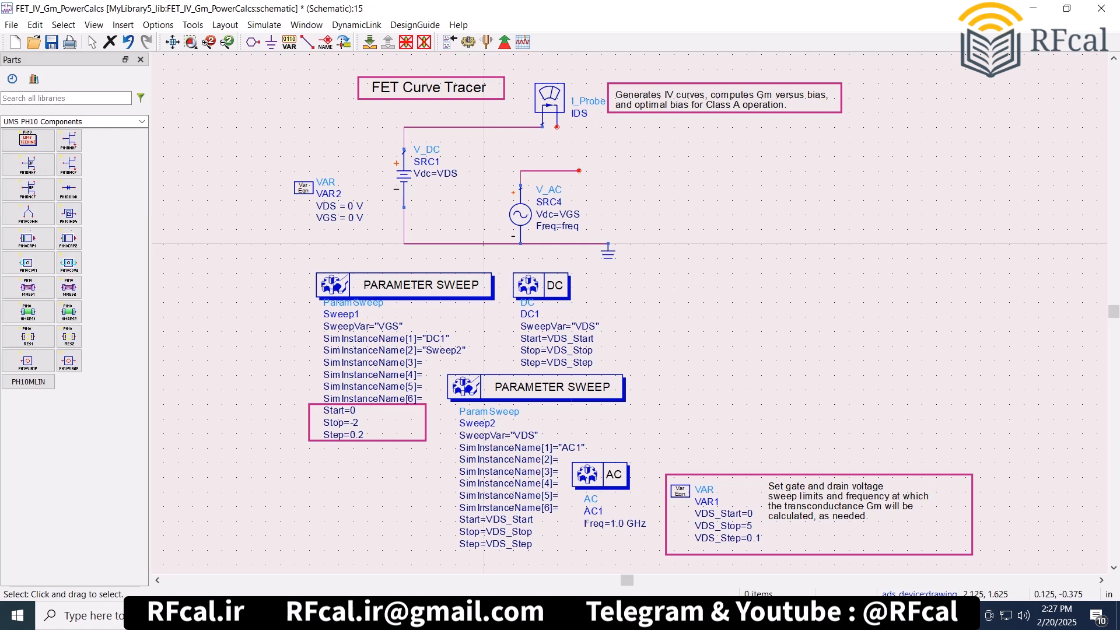
# Place the PH10-10 UMS TechInclude block in free space and a PH10NCF transistor in the deleted FET's location.
pyautogui.click(28, 140)
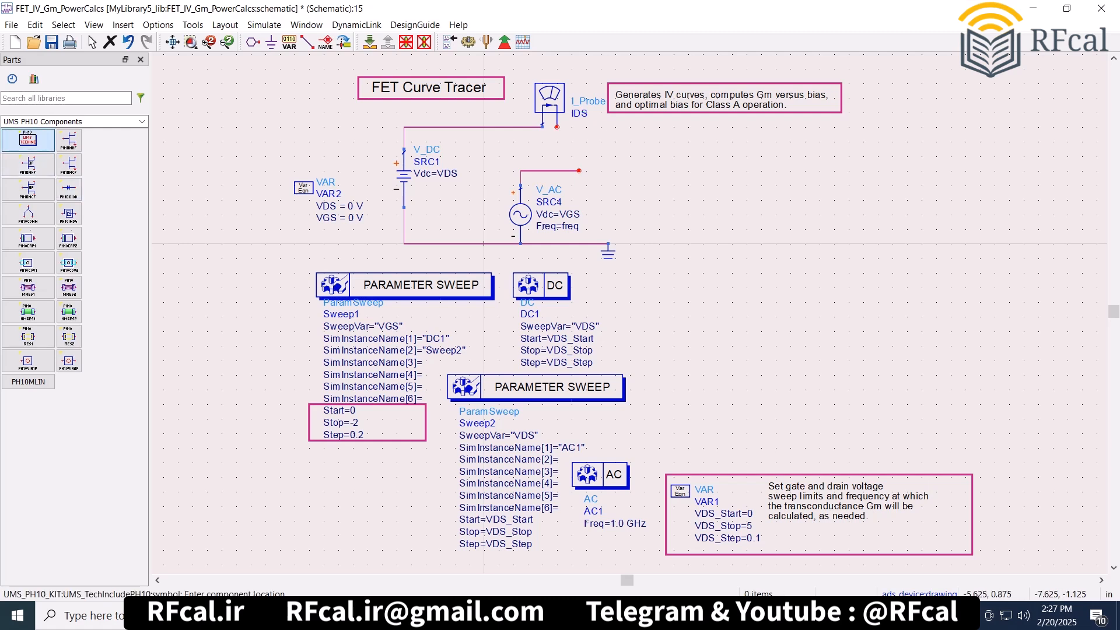
pyautogui.click(900, 127)
pyautogui.press('Escape')
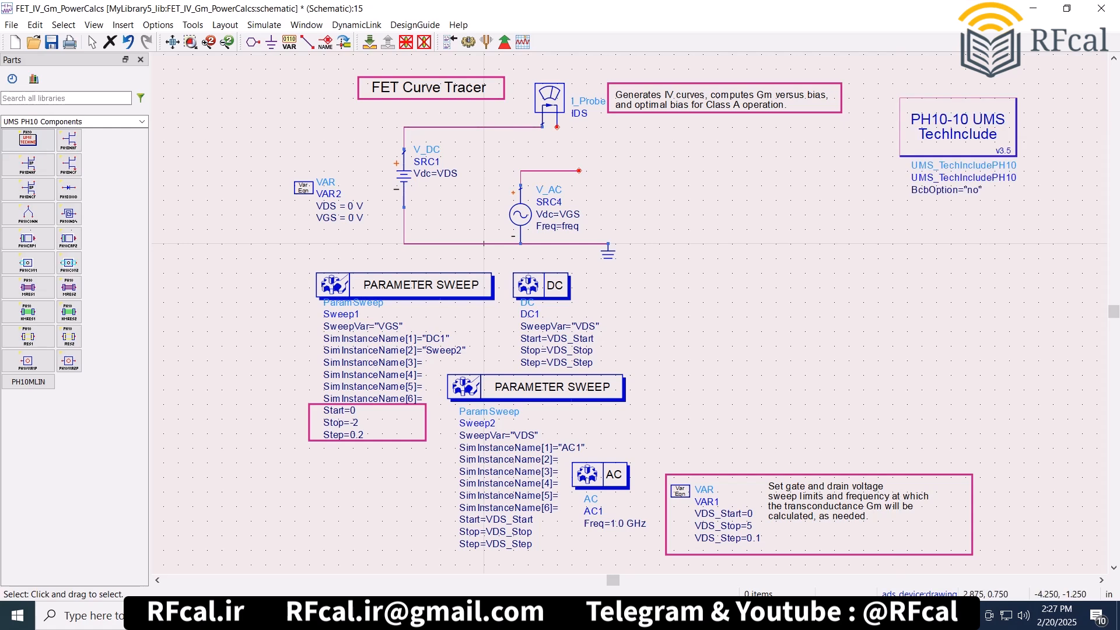
pyautogui.click(68, 165)
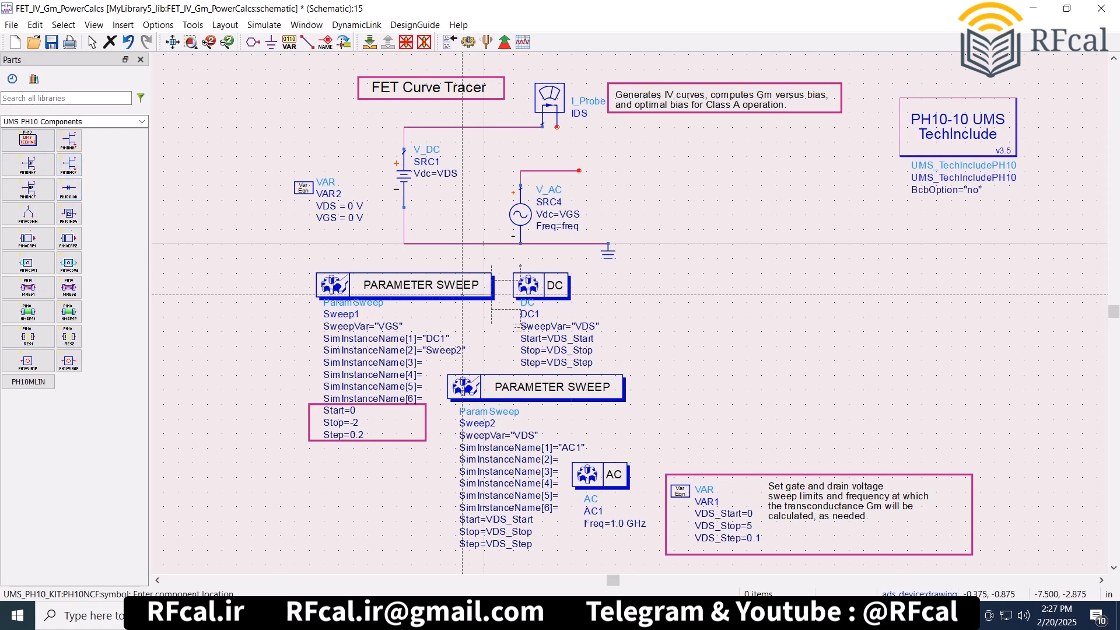
pyautogui.click(616, 170)
pyautogui.press('Escape')
# Wire the PH10NCF drain to the current probe and its gate to the AC source, then raise the drain wire slightly.
pyautogui.hotkey('ctrl', 'w')
pyautogui.click(674, 141)
pyautogui.click(557, 126)
pyautogui.click(616, 171)
pyautogui.click(579, 170)
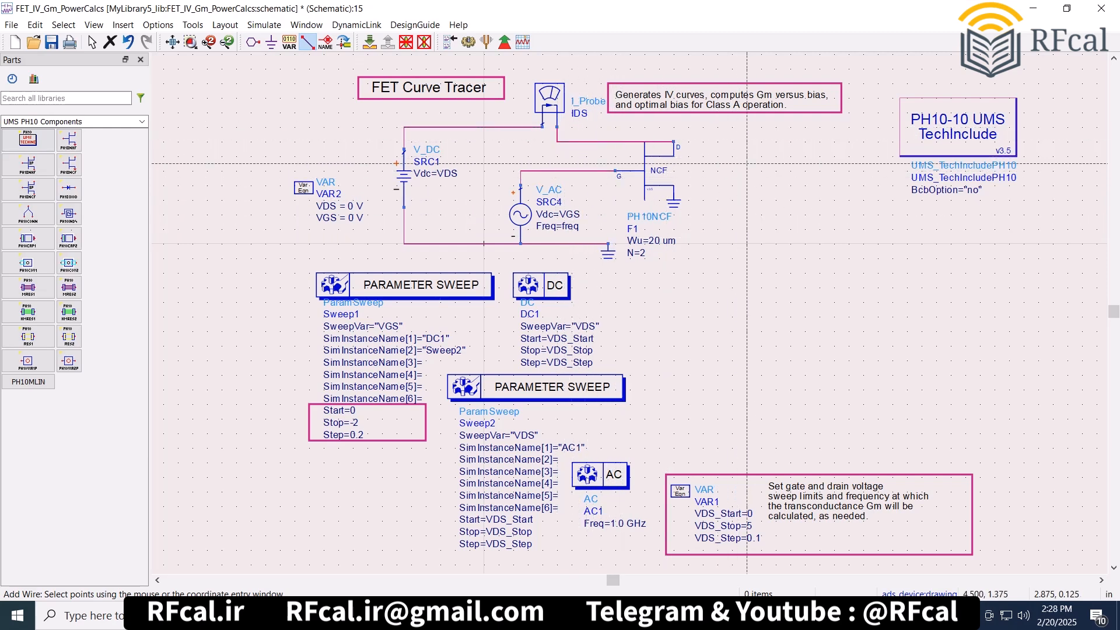
pyautogui.press('Escape')
pyautogui.click(644, 163)
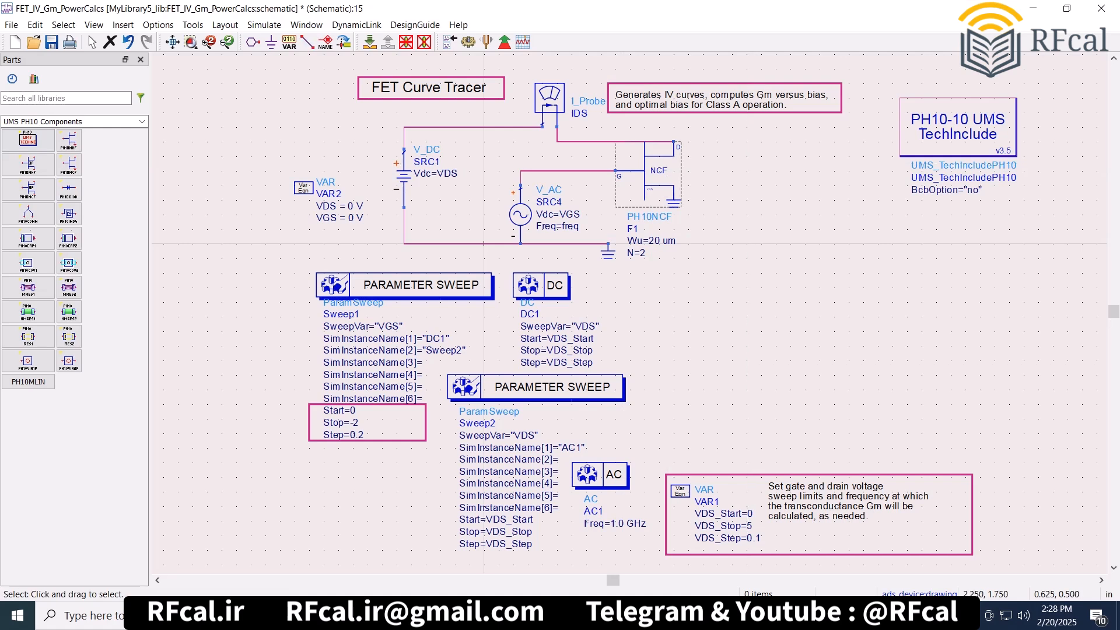
pyautogui.moveTo(608, 142); pyautogui.dragTo(608, 134)
pyautogui.click(739, 156)
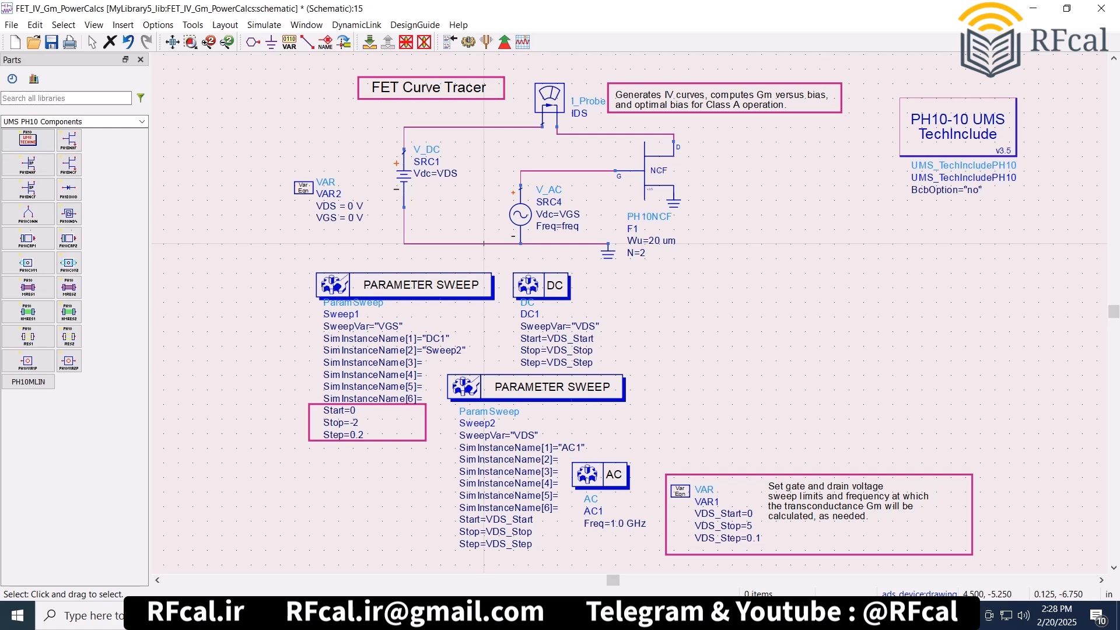
# Set VDS_Stop in VAR1 to 10 and run the simulation.
pyautogui.click(749, 527)
pyautogui.write('10')
pyautogui.click(753, 410)
pyautogui.click(468, 41)
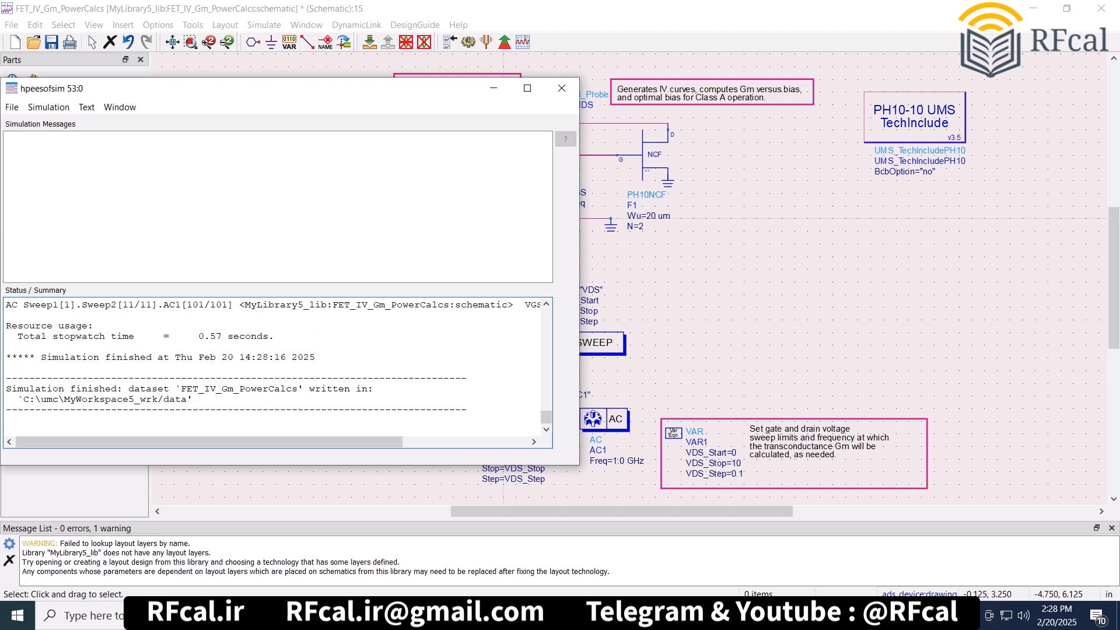
pyautogui.moveTo(58, 357); pyautogui.dragTo(304, 358)
pyautogui.click(318, 368)
# Set the PDmax equation in the data display to 0.5.
pyautogui.click(534, 221)
pyautogui.click(542, 222)
pyautogui.moveTo(560, 221); pyautogui.dragTo(553, 221)
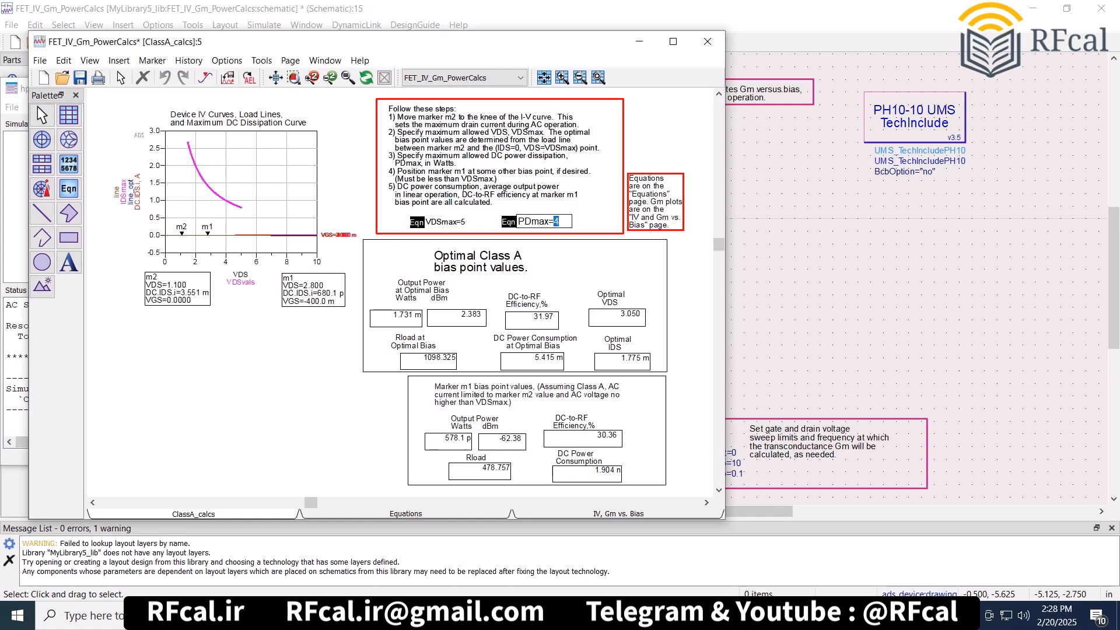
pyautogui.write('0.5')
pyautogui.press('Return')
# Set the maximum DC dissipation equation PDmax to 0.1.
pyautogui.click(549, 222)
pyautogui.click(548, 221)
pyautogui.moveTo(568, 221); pyautogui.dragTo(560, 221)
pyautogui.write('1')
pyautogui.press('Return')
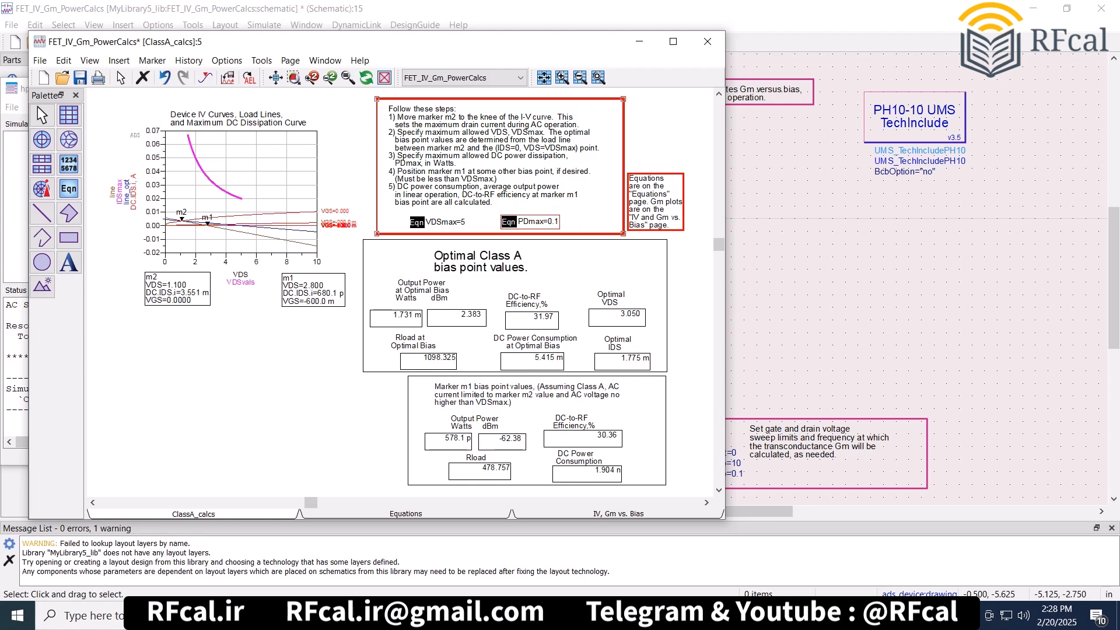
# Move marker m1 on the device IV curves to VDS=9.700 and inspect the VGS=0 curve.
pyautogui.moveTo(208, 223)
pyautogui.mouseDown()
pyautogui.moveTo(317, 210)
pyautogui.moveTo(314, 235)
pyautogui.mouseUp()
pyautogui.moveTo(223, 227)
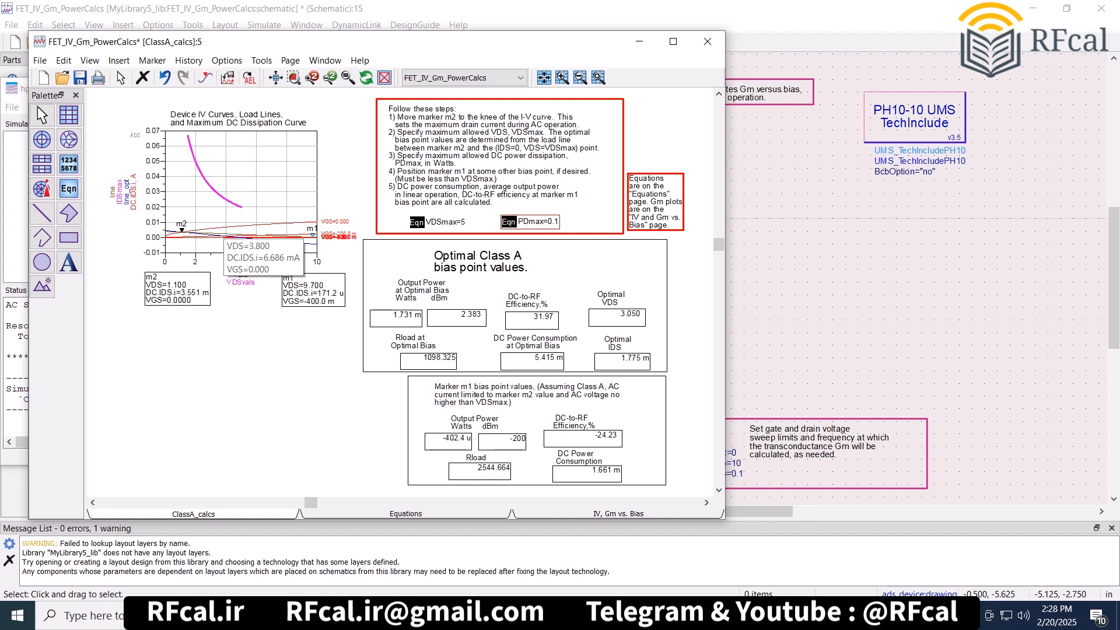
# Replace the PH10NCF transistor in the schematic with the three-terminal PH10NCF_3P.
pyautogui.click(763, 300)
pyautogui.click(645, 158)
pyautogui.press('Delete')
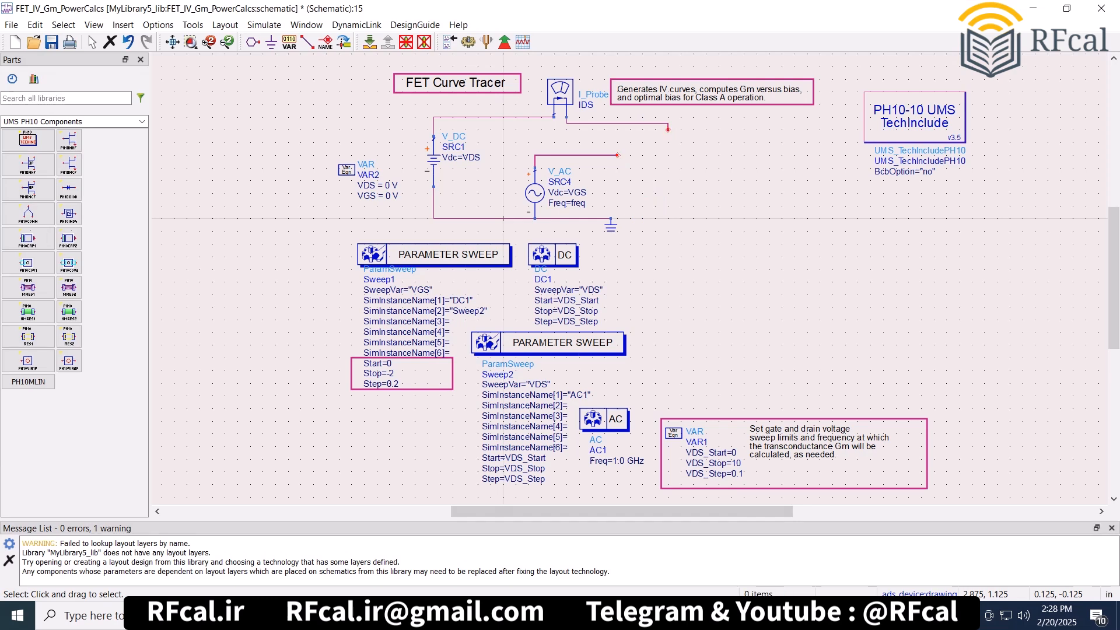
pyautogui.click(27, 189)
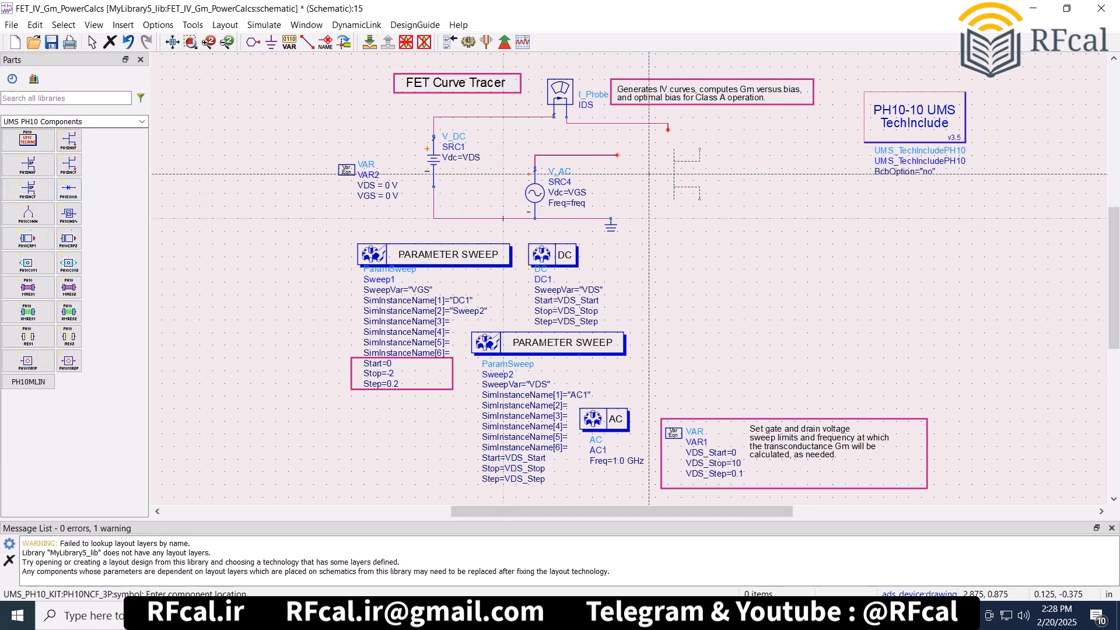
pyautogui.click(618, 154)
pyautogui.press('Escape')
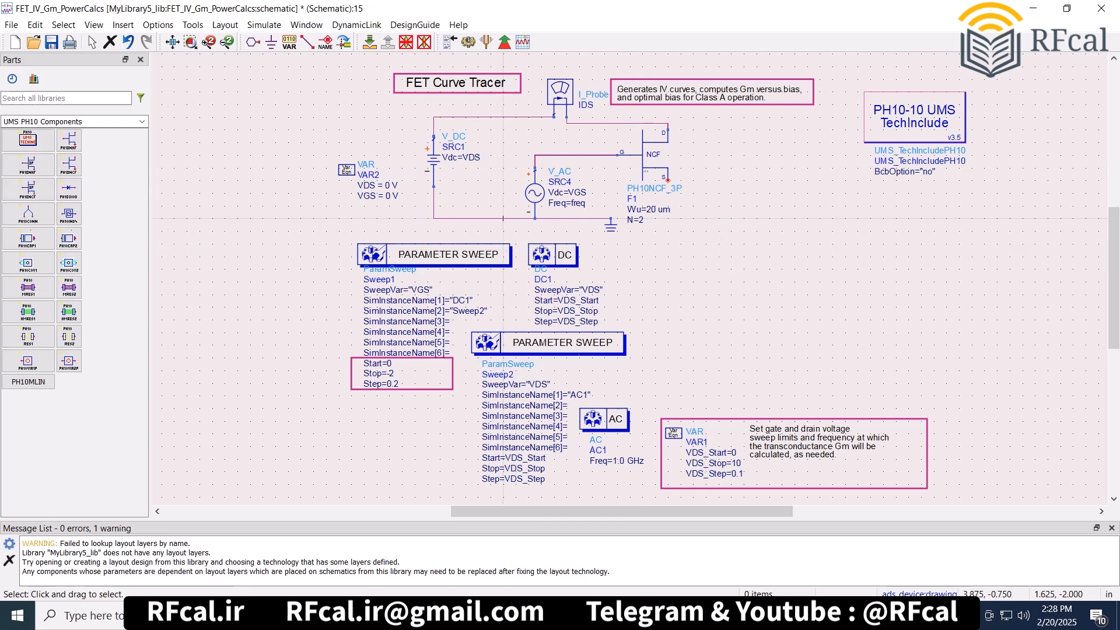
# Wire the PH10NCF_3P source terminal to the ground node and reroute the wire clear of the transistor's labels.
pyautogui.click(307, 42)
pyautogui.click(668, 180)
pyautogui.click(610, 219)
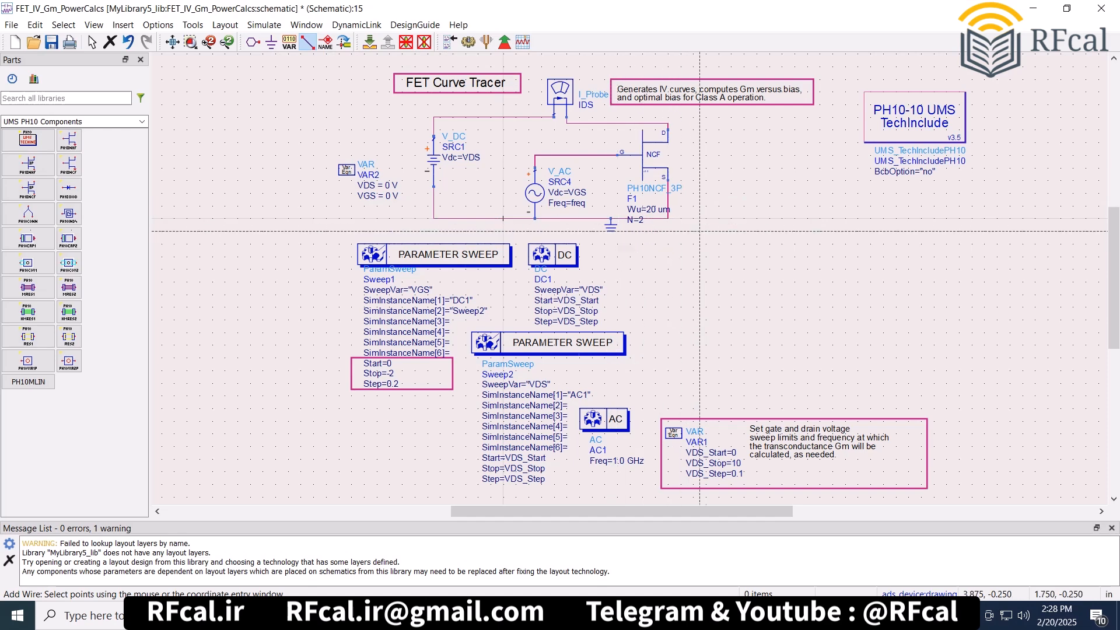
pyautogui.press('Escape')
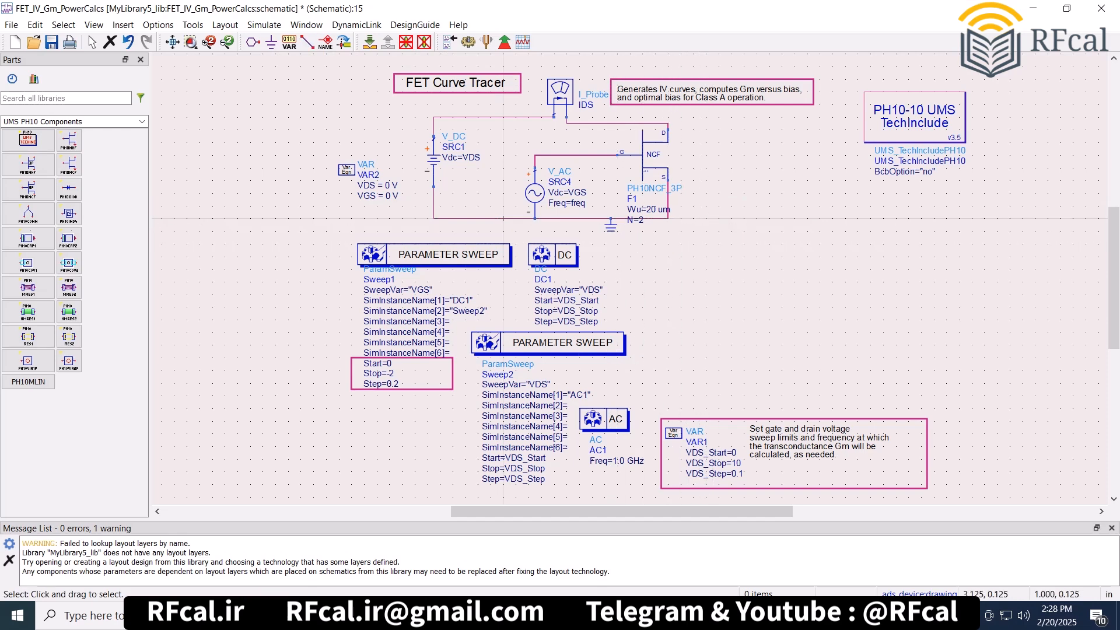
pyautogui.moveTo(645, 219); pyautogui.dragTo(649, 174)
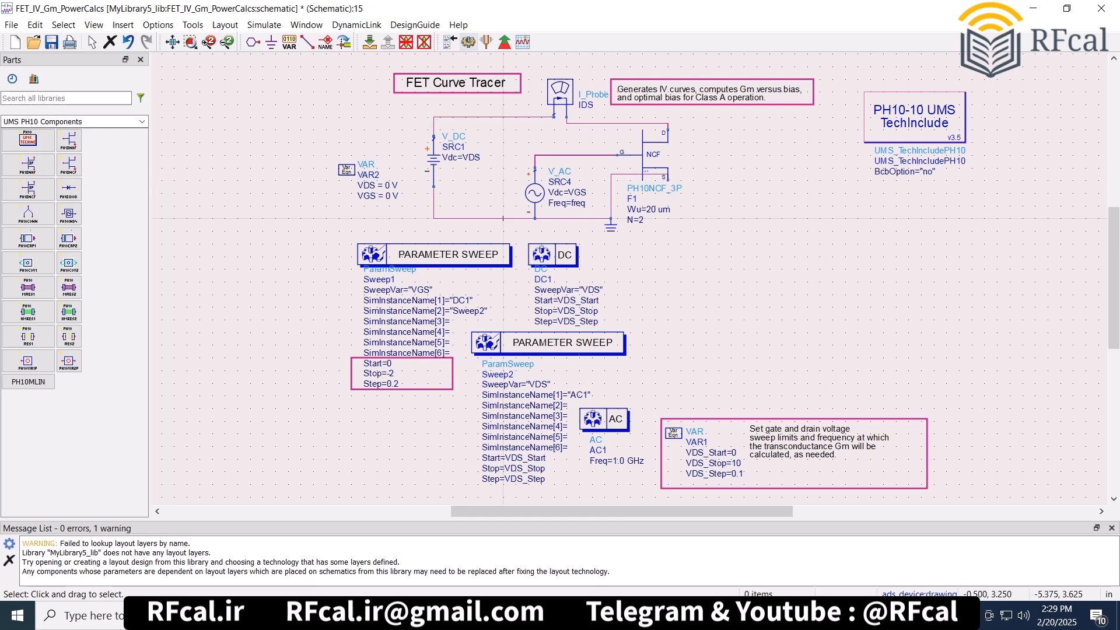
# Set VDS_Stop to 15 in the VAR1 sweep variables and rerun the FET curve tracer simulation.
pyautogui.doubleClick(737, 464)
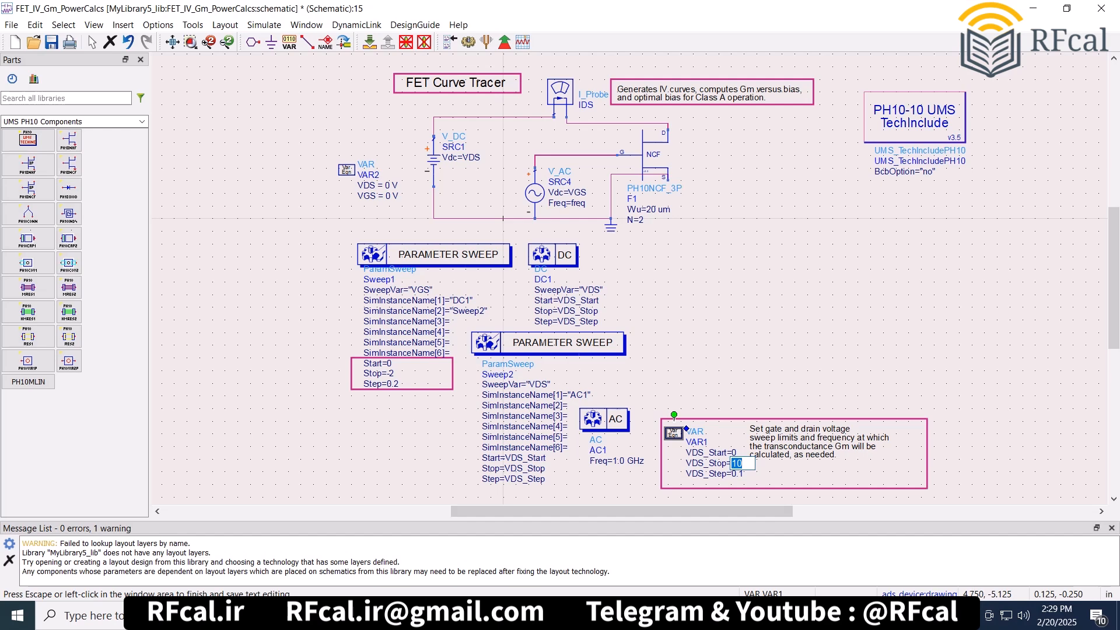
pyautogui.write('15')
pyautogui.press('Escape')
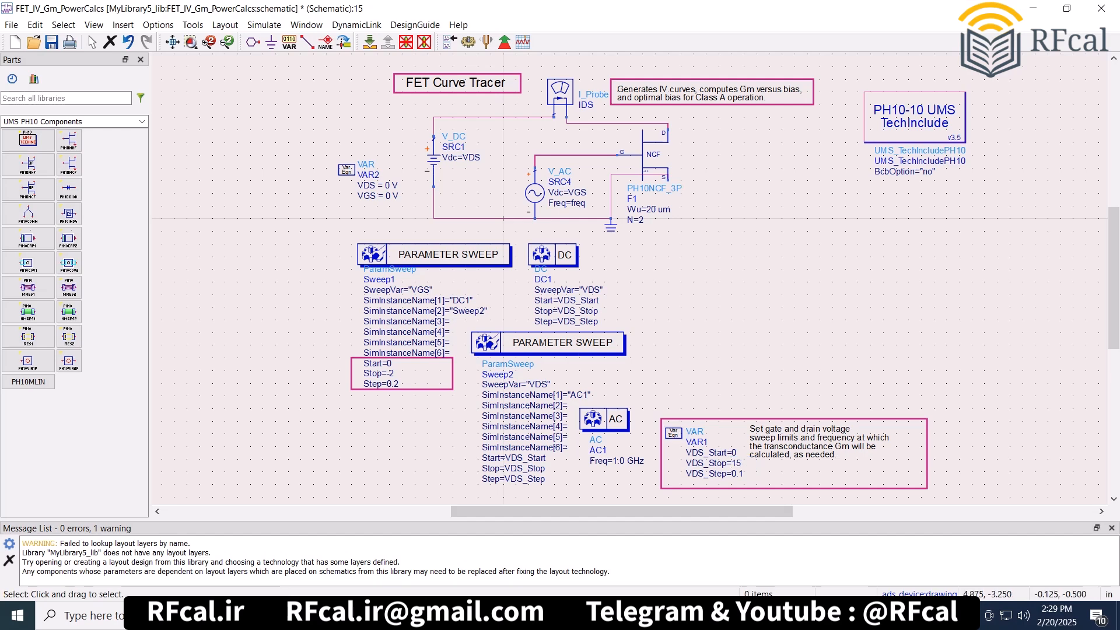
pyautogui.click(468, 42)
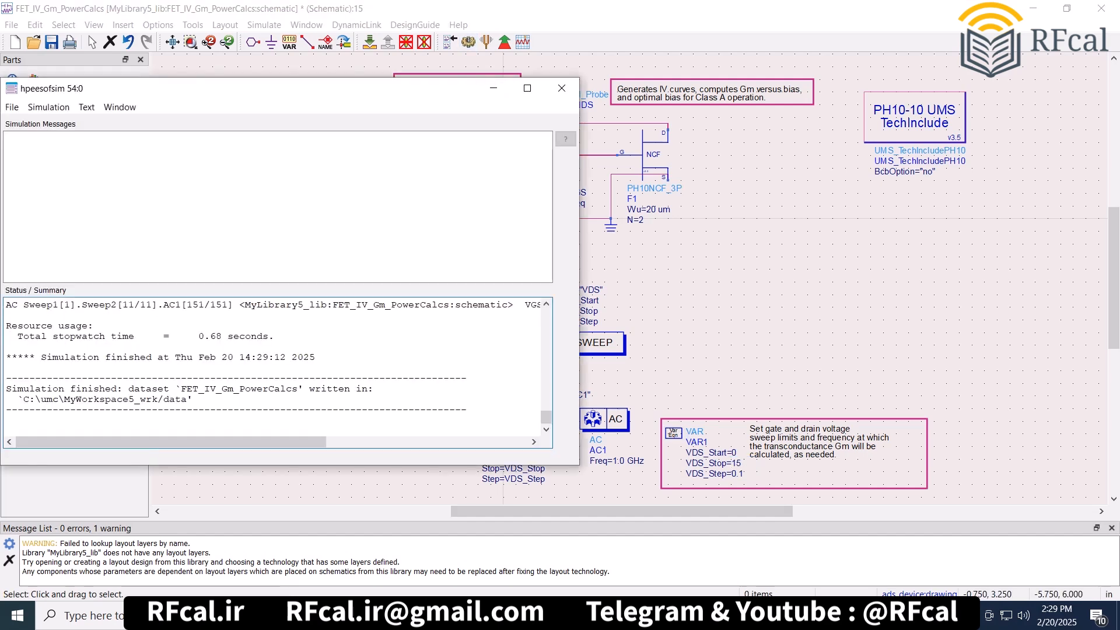
pyautogui.moveTo(319, 357); pyautogui.dragTo(70, 357)
pyautogui.click(315, 373)
# In the Class A data display, set the VDSmax equation to 15 and move marker m1 to VDS=14.80 on the VGS=-200 m curve.
pyautogui.click(455, 616)
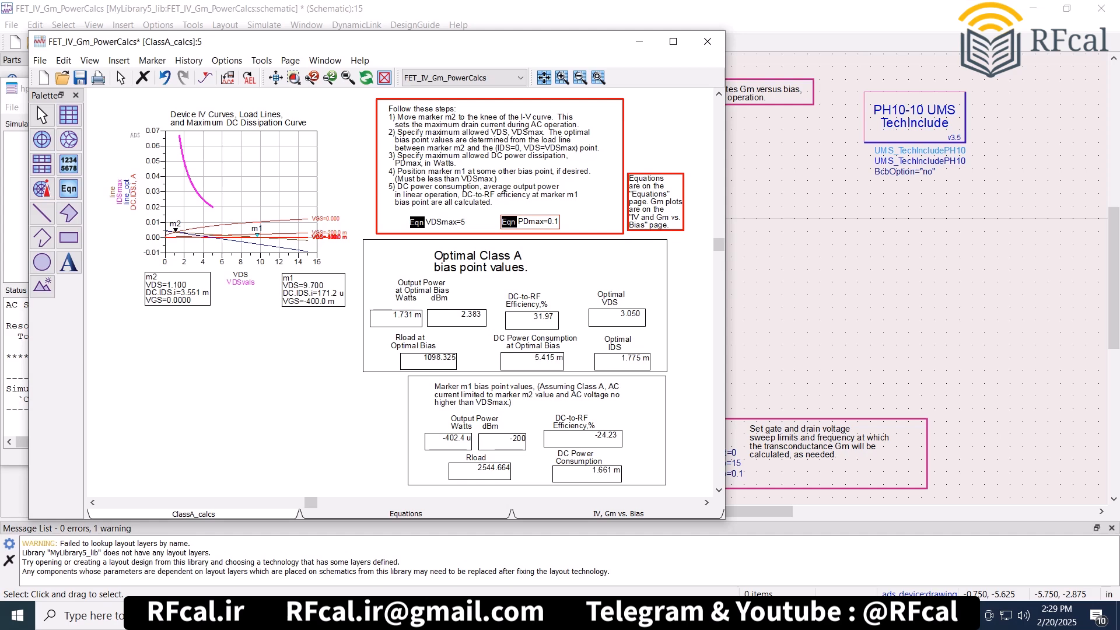
pyautogui.click(465, 223)
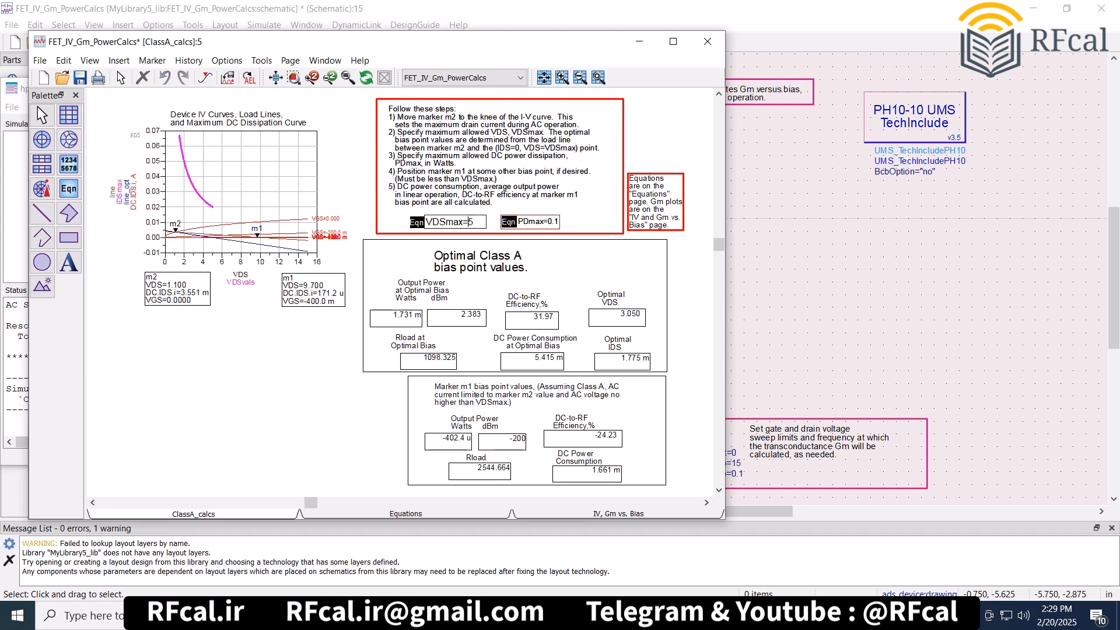
pyautogui.hotkey('shift', 'End')
pyautogui.write('15')
pyautogui.press('Return')
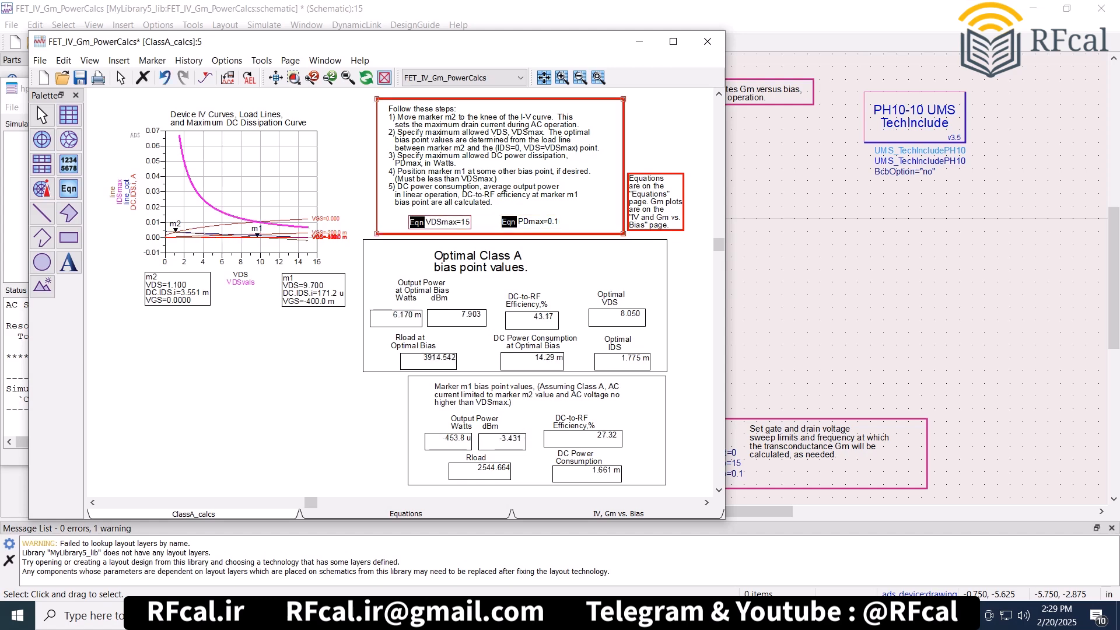
pyautogui.moveTo(257, 235); pyautogui.dragTo(306, 233)
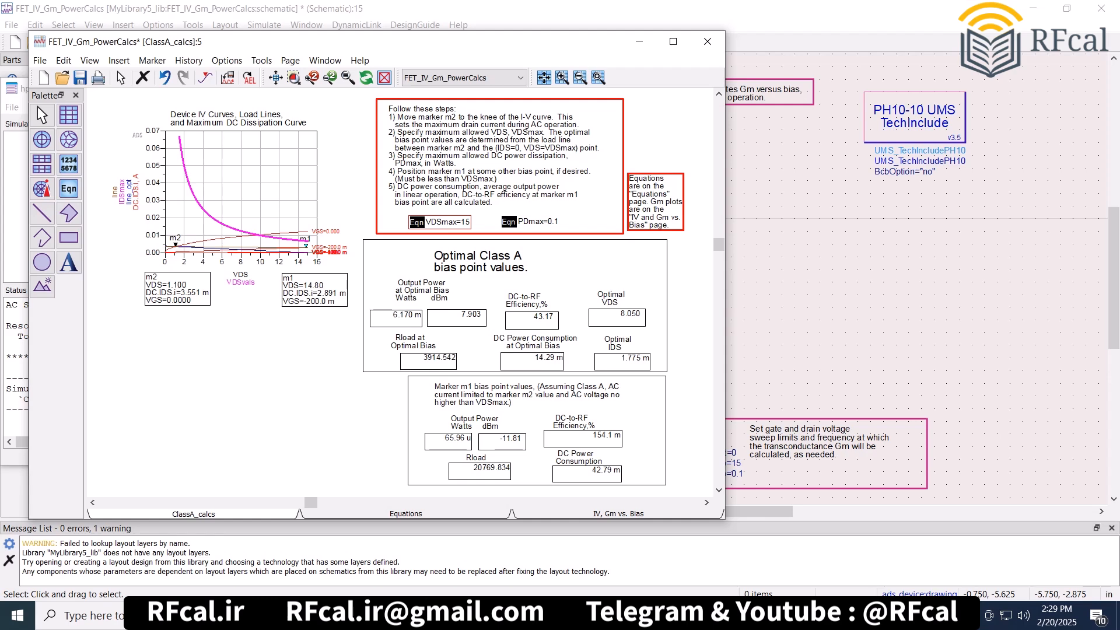
# Minimize the schematic, data display and simulation status windows to return to the main workspace window.
pyautogui.click(827, 269)
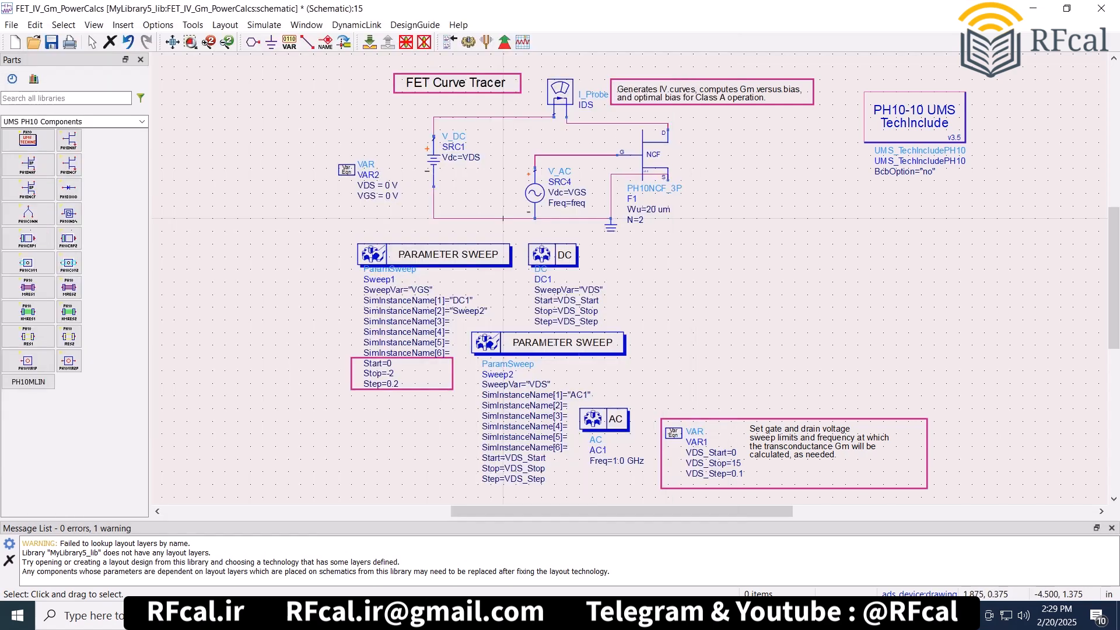
pyautogui.click(1034, 8)
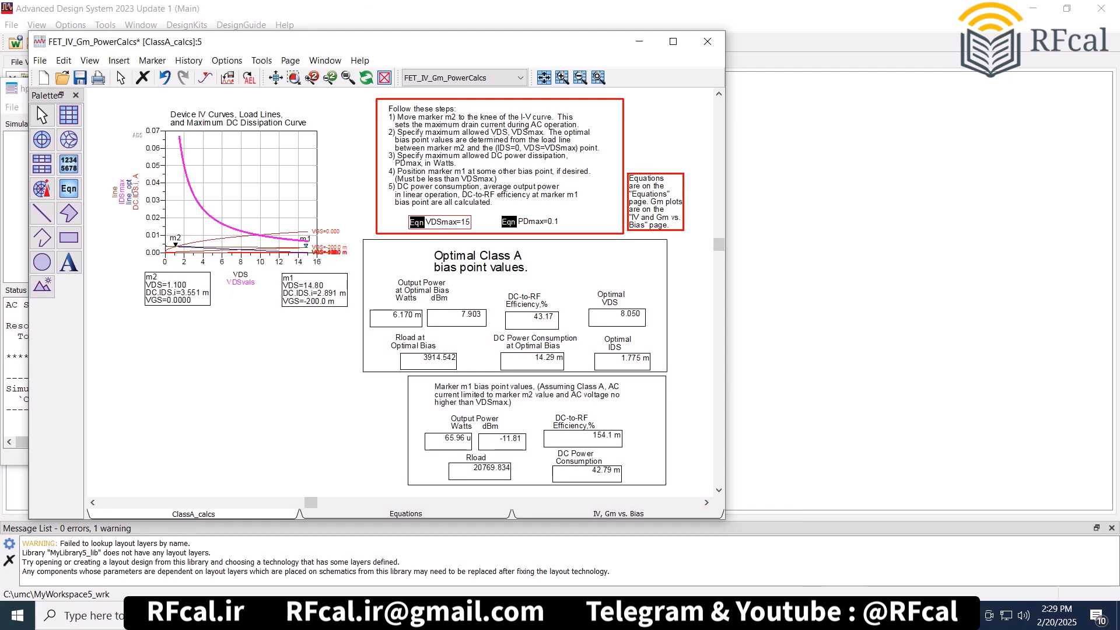
pyautogui.click(640, 42)
pyautogui.click(494, 88)
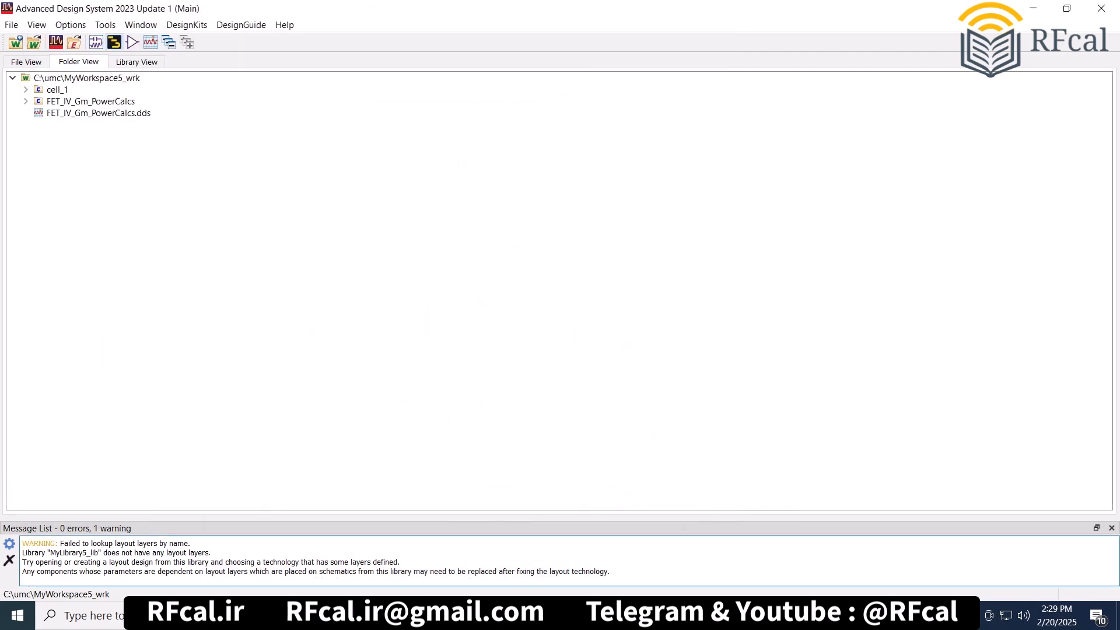
# Create a new layout in cell_2 using the UMS_PH10_KIT technology with 0.001 micron layout resolution.
pyautogui.click(115, 42)
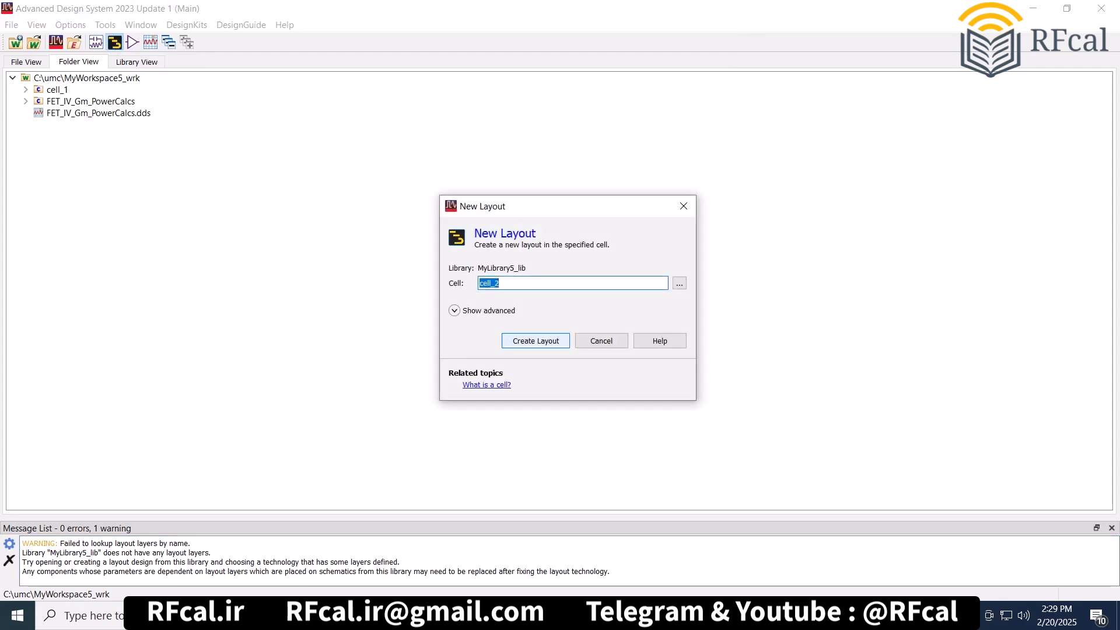
pyautogui.press('Return')
pyautogui.press('Return')
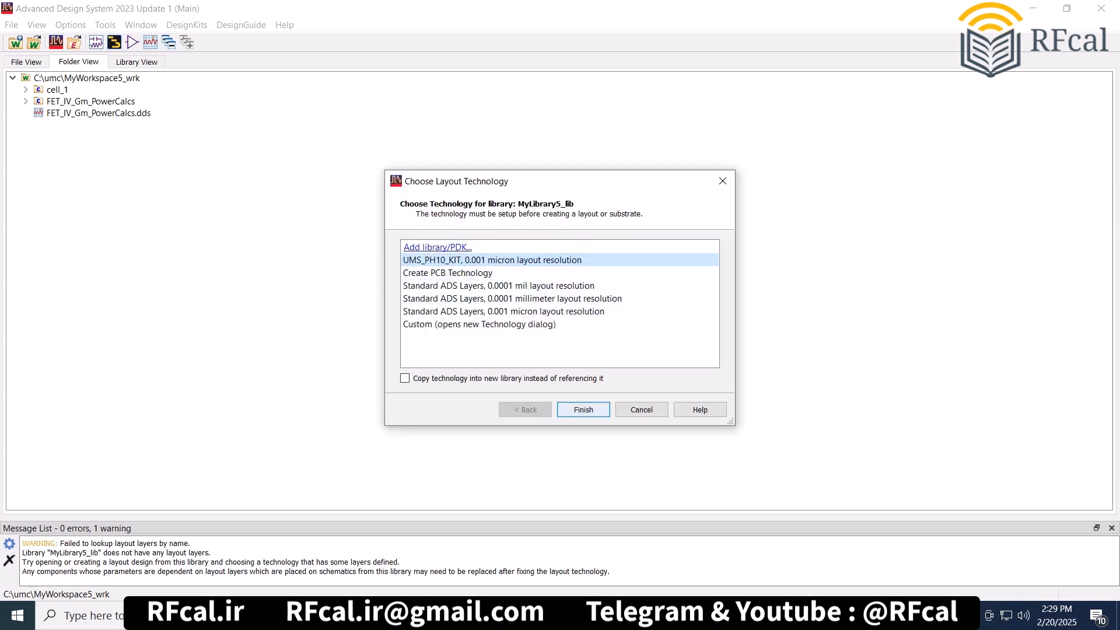
pyautogui.press('Return')
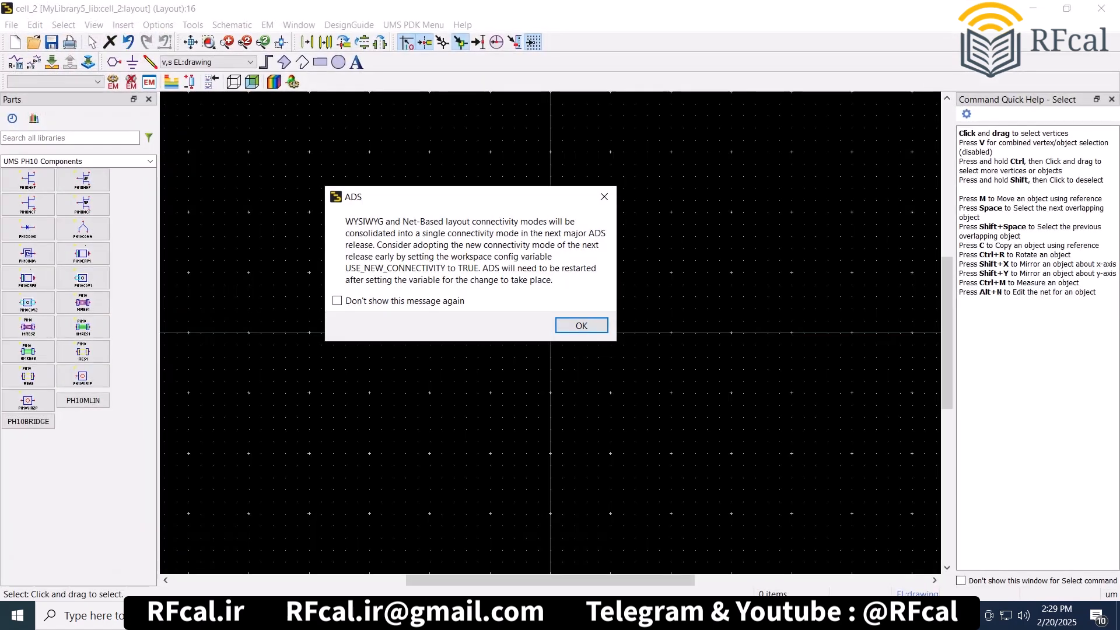
pyautogui.press('Return')
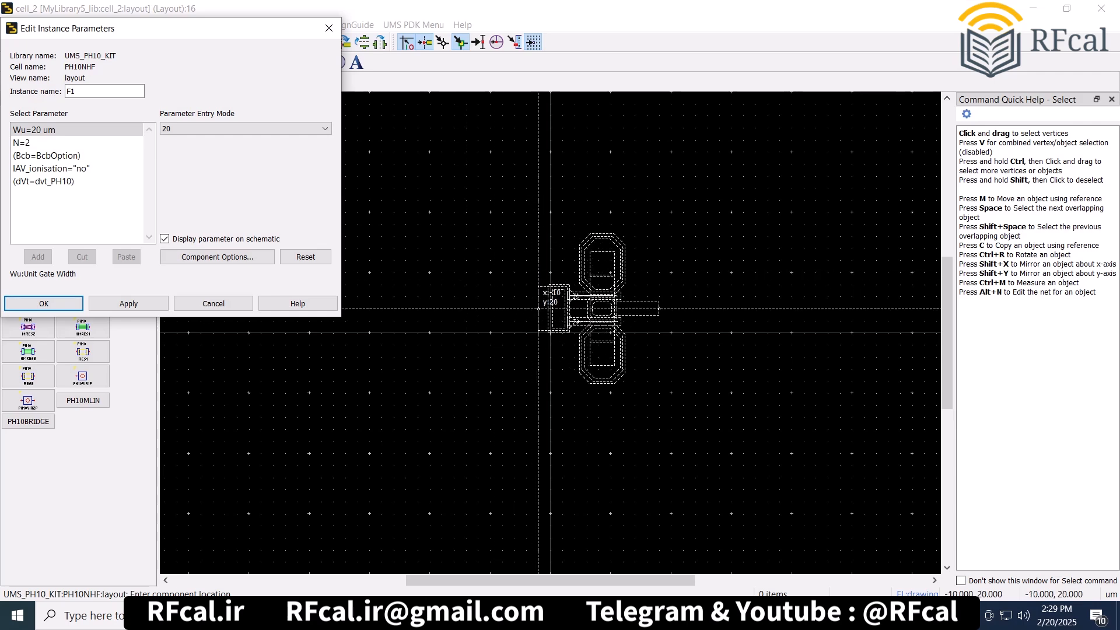
# Place a PH10NHF transistor at about (185, 15) and a PH10NHF_3P at about (45, 15) in the layout.
pyautogui.click(773, 314)
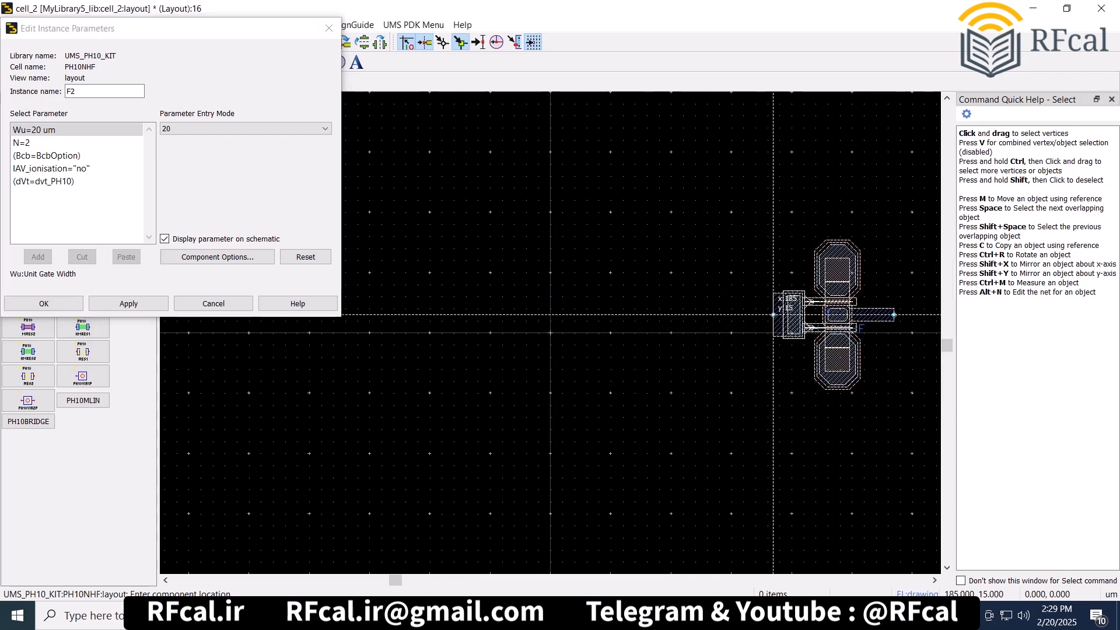
pyautogui.click(70, 303)
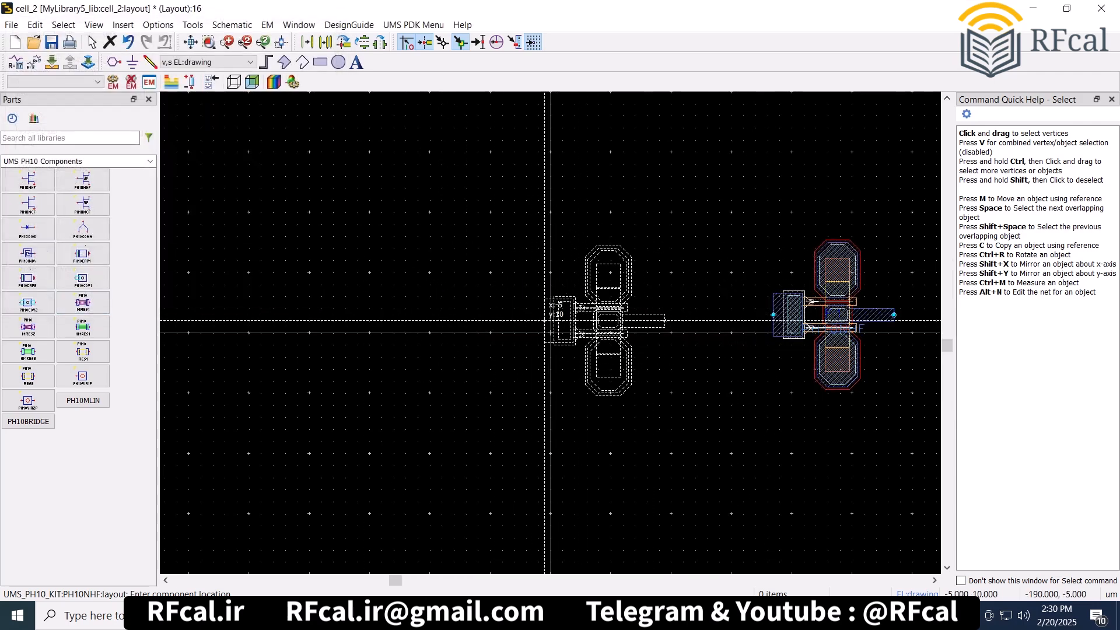
pyautogui.press('Escape')
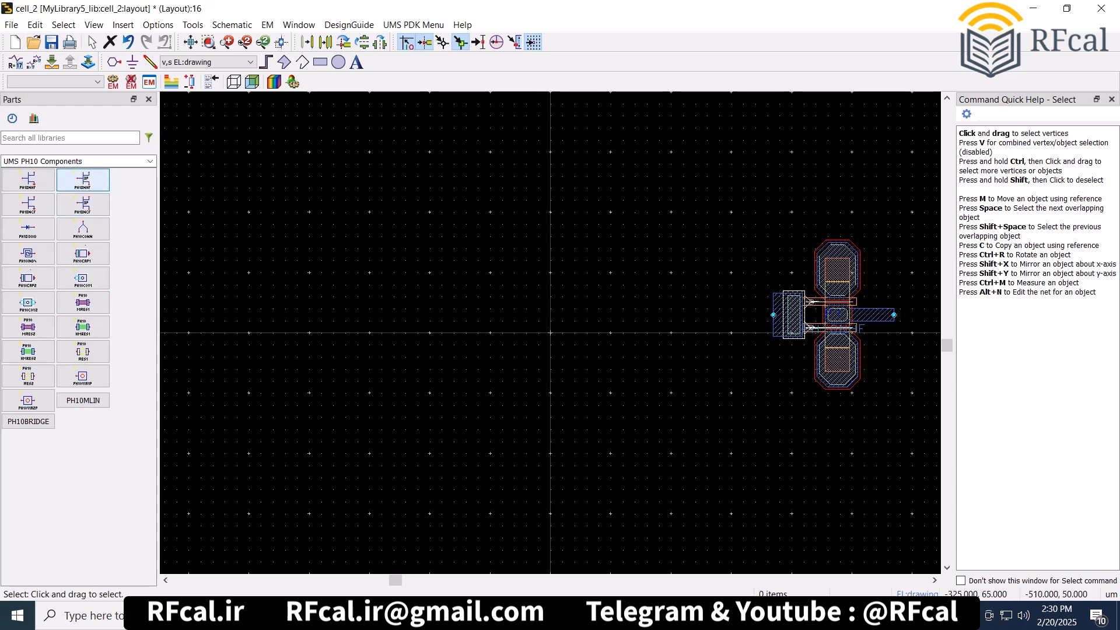
pyautogui.click(83, 179)
pyautogui.click(605, 314)
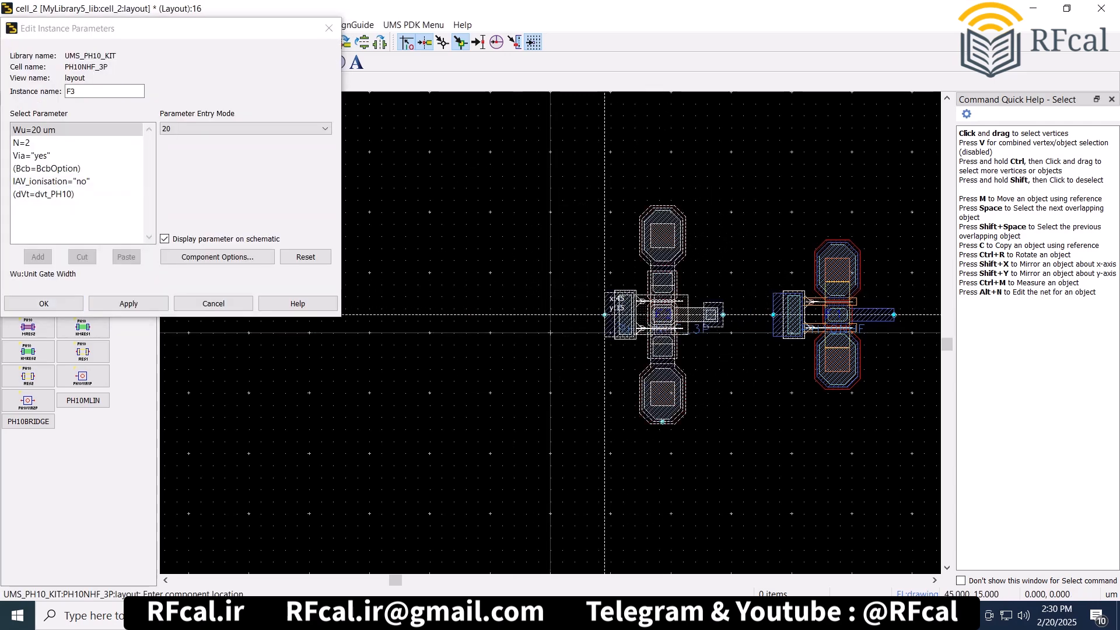
pyautogui.press('Escape')
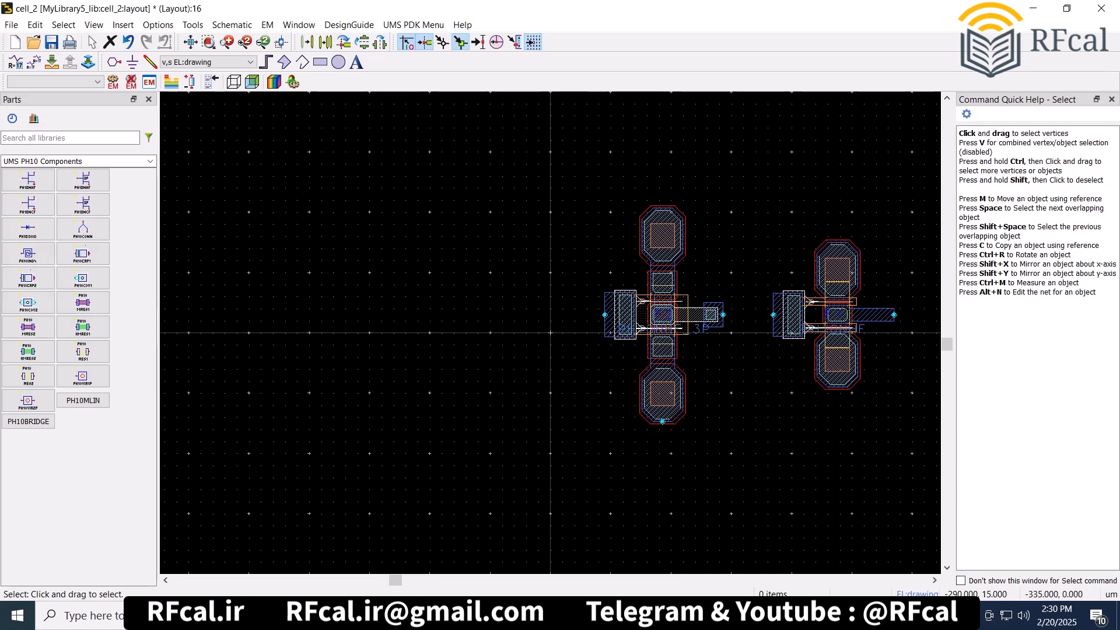
# Place a PH10NCF transistor at about (-95, 25) and a PH10NCF_3P at about (-235, 5) in the layout.
pyautogui.click(83, 205)
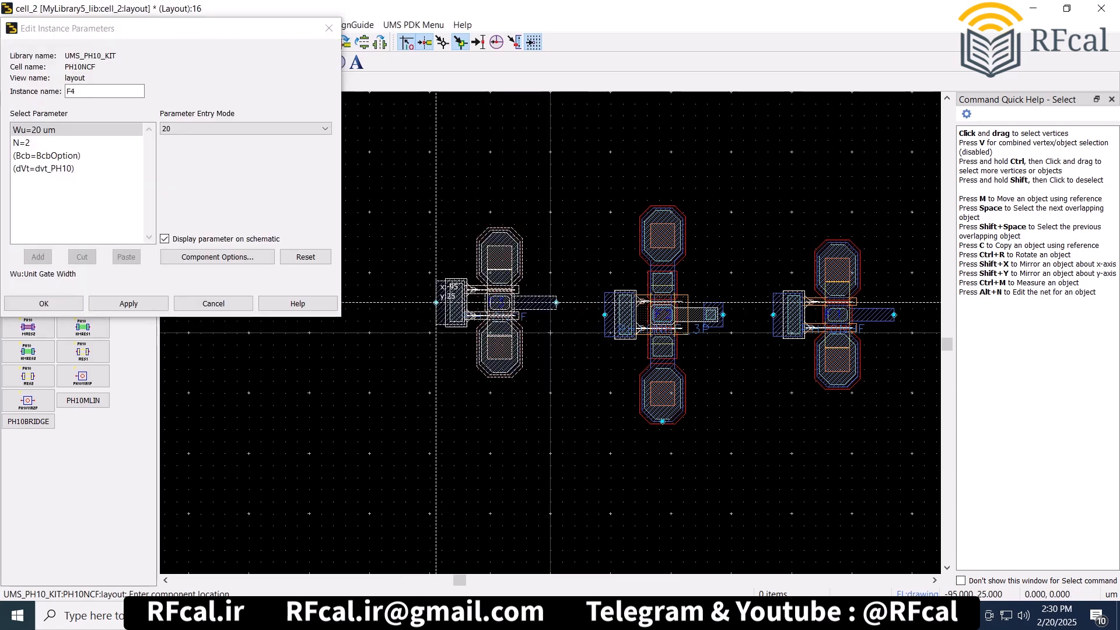
pyautogui.click(45, 305)
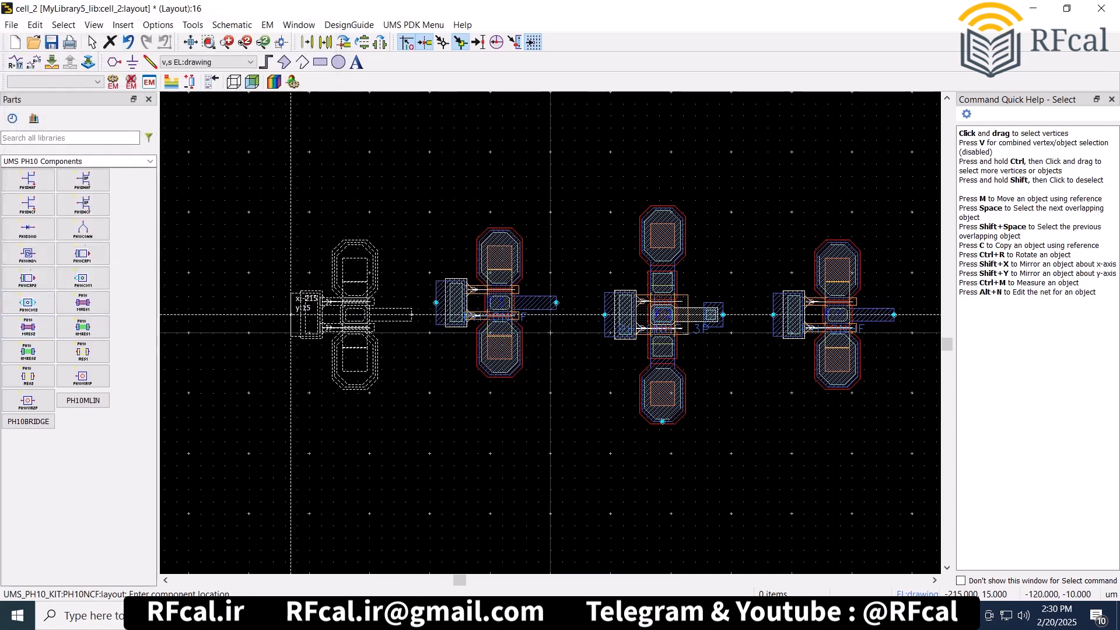
pyautogui.press('Escape')
pyautogui.click(83, 204)
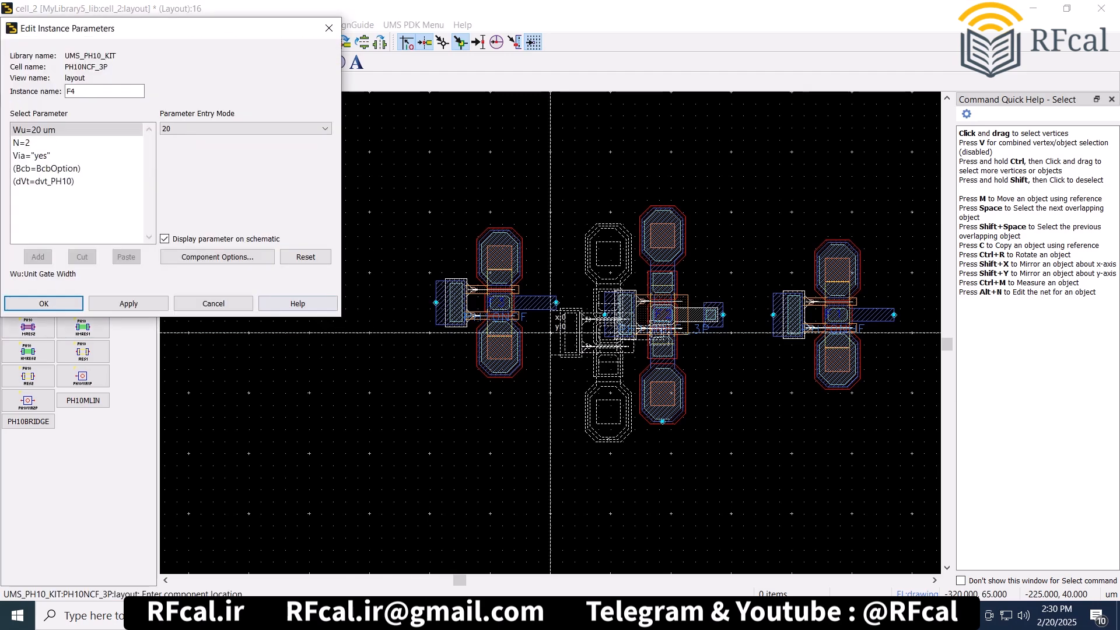
pyautogui.click(267, 328)
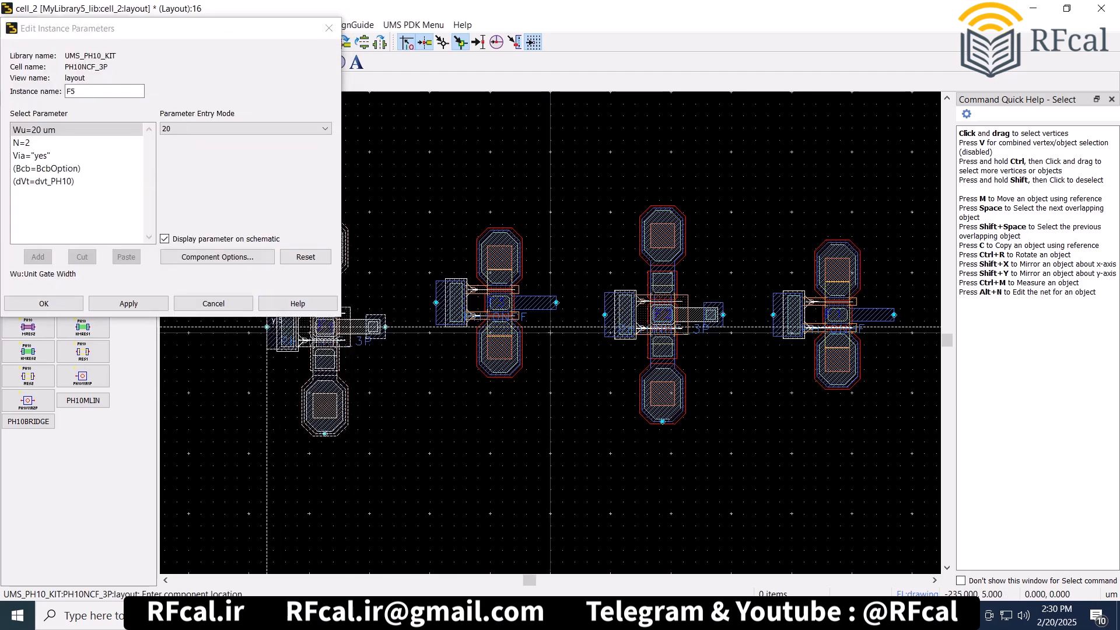
pyautogui.press('Escape')
# Place a PH10DIOD diode with Wu=10 um and N=4, and a PH10CONN with N=4, below the PH10NCF transistor.
pyautogui.click(28, 227)
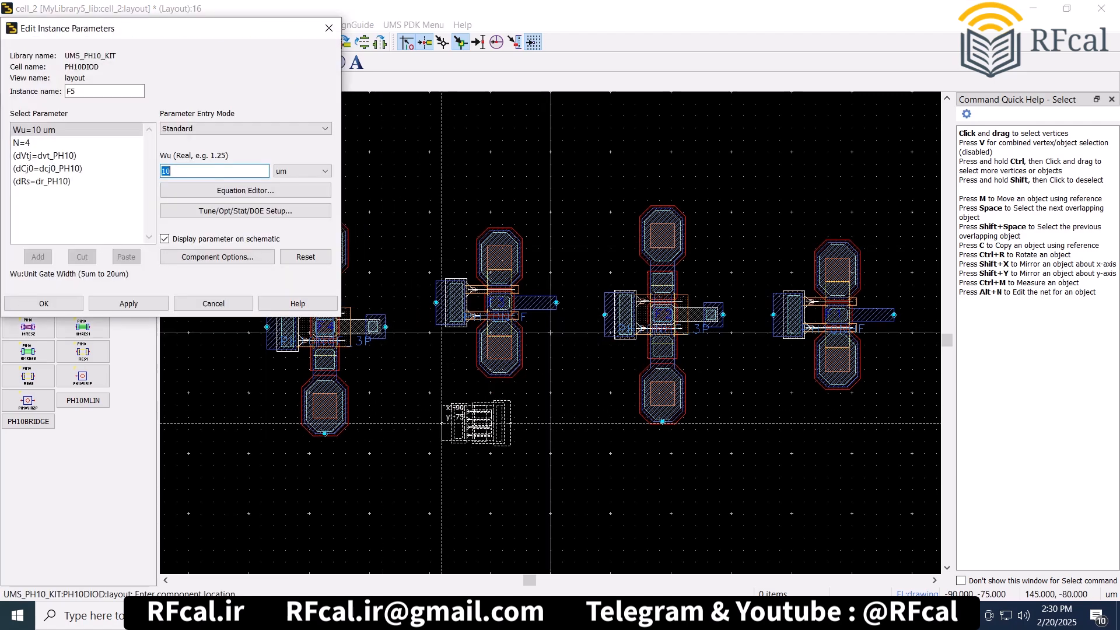
pyautogui.press('Escape')
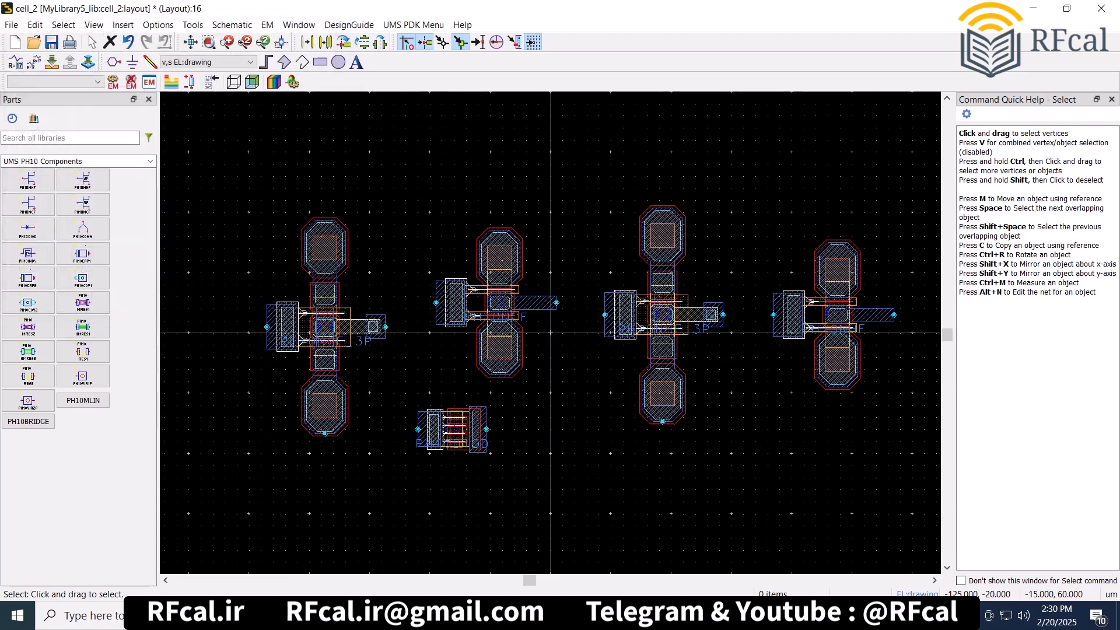
pyautogui.click(82, 228)
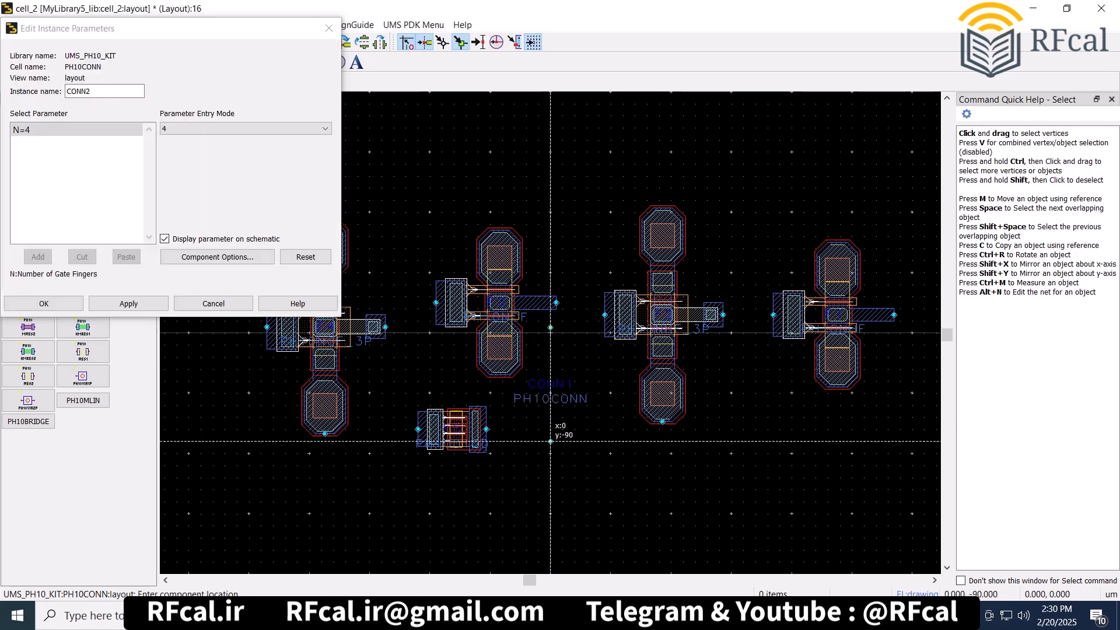
pyautogui.press('Escape')
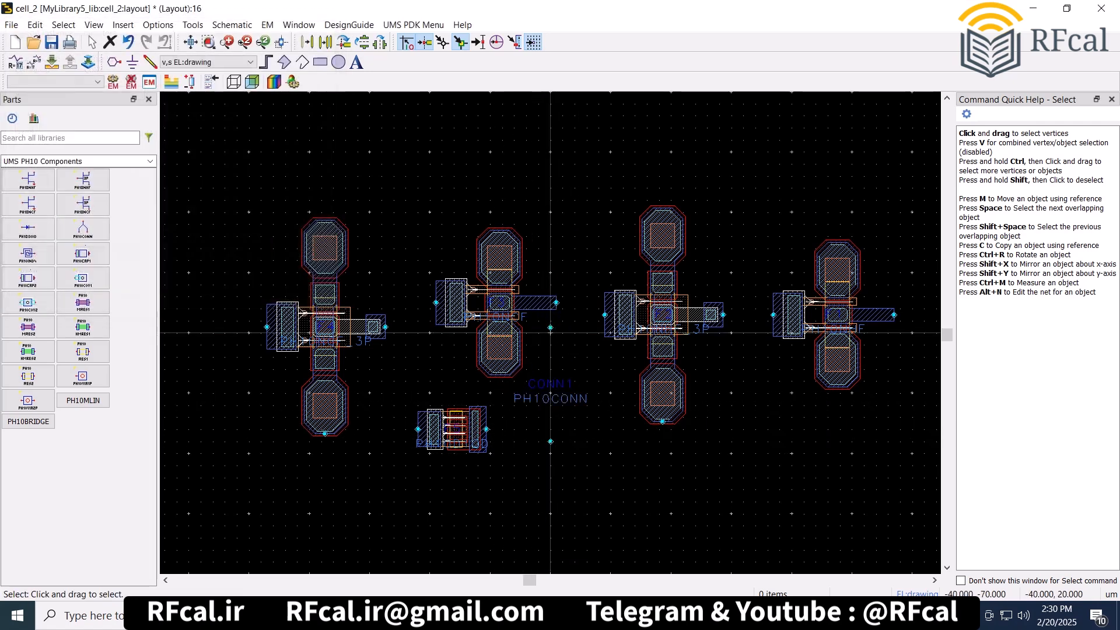
# Place a 1.0 nH PH10IND4 spiral inductor above the row of transistors.
pyautogui.click(27, 253)
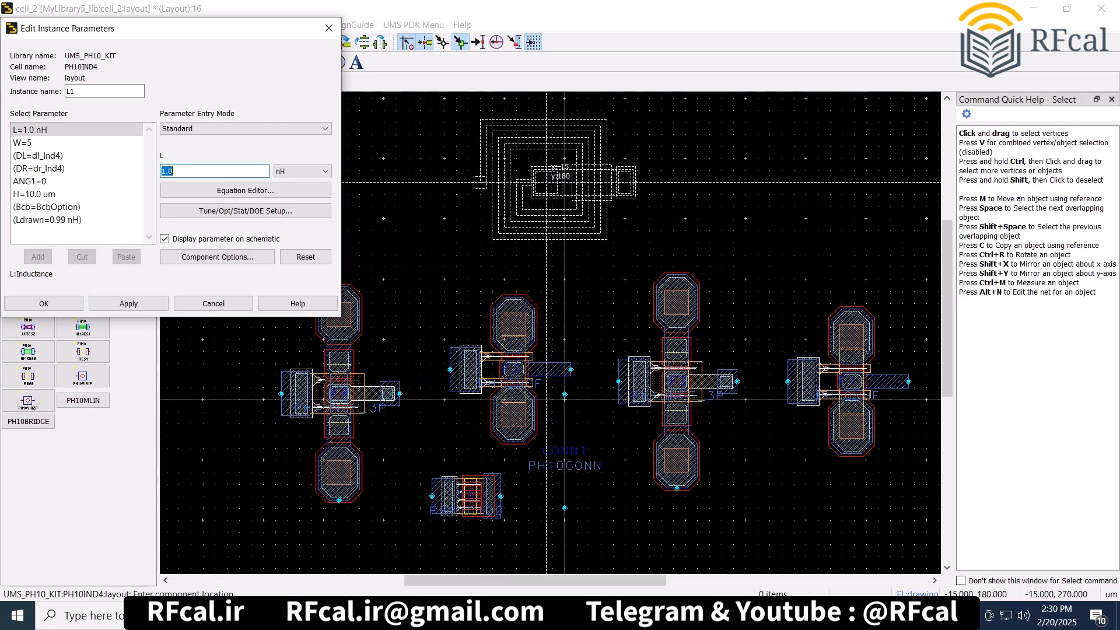
pyautogui.click(546, 181)
pyautogui.press('Escape')
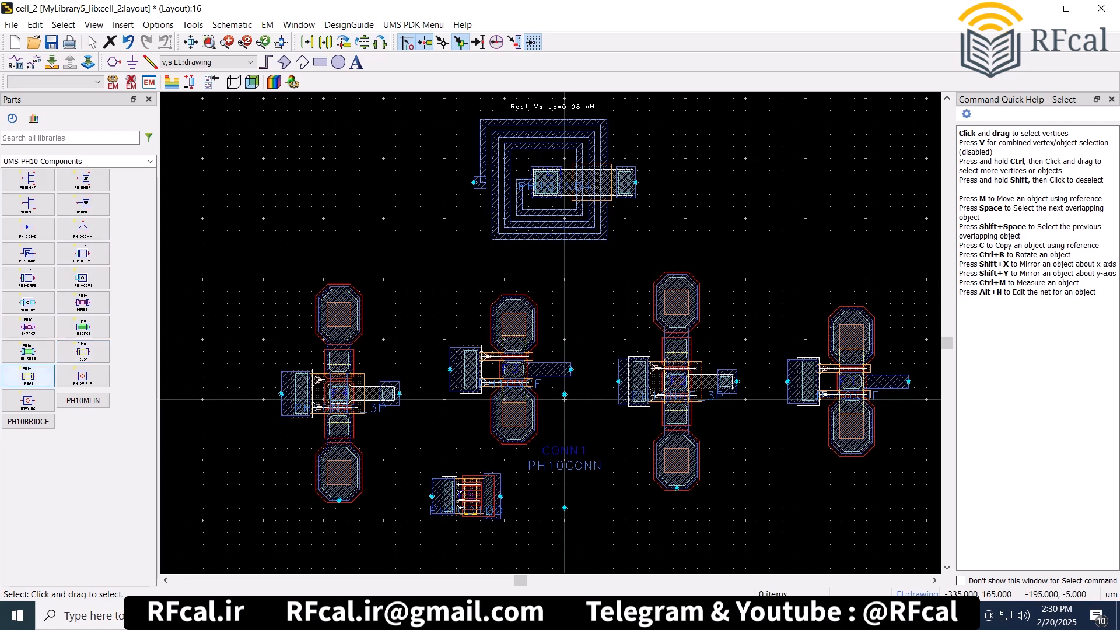
# Place two 1000 Ohm resistors, a PH10HMRES2 to the right of the inductor and a PH10HMRES1 to its left.
pyautogui.click(28, 352)
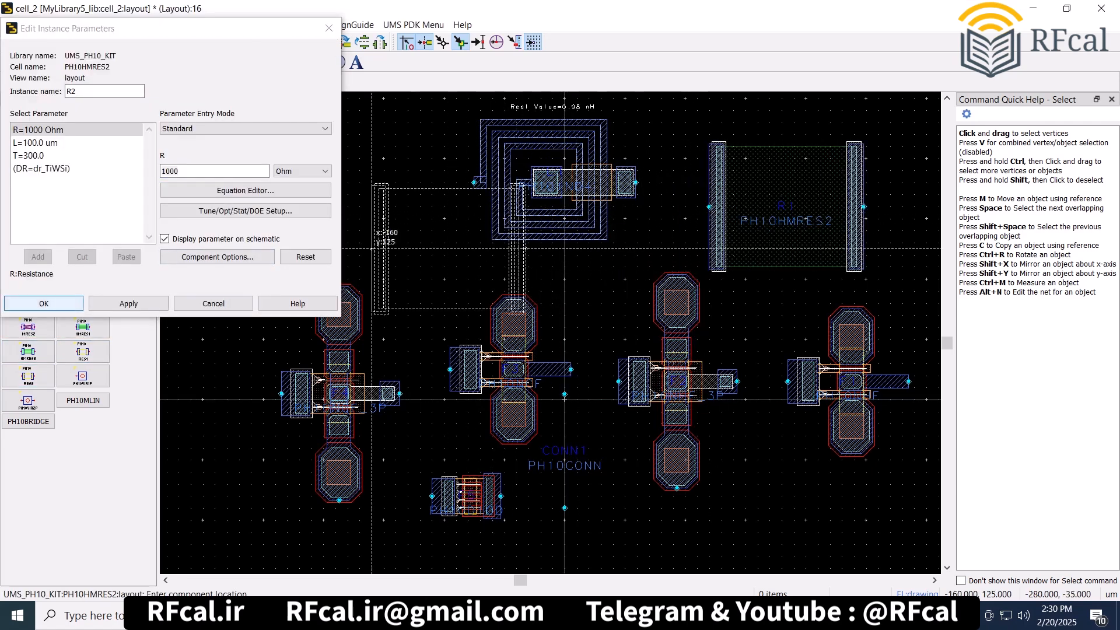
pyautogui.click(83, 327)
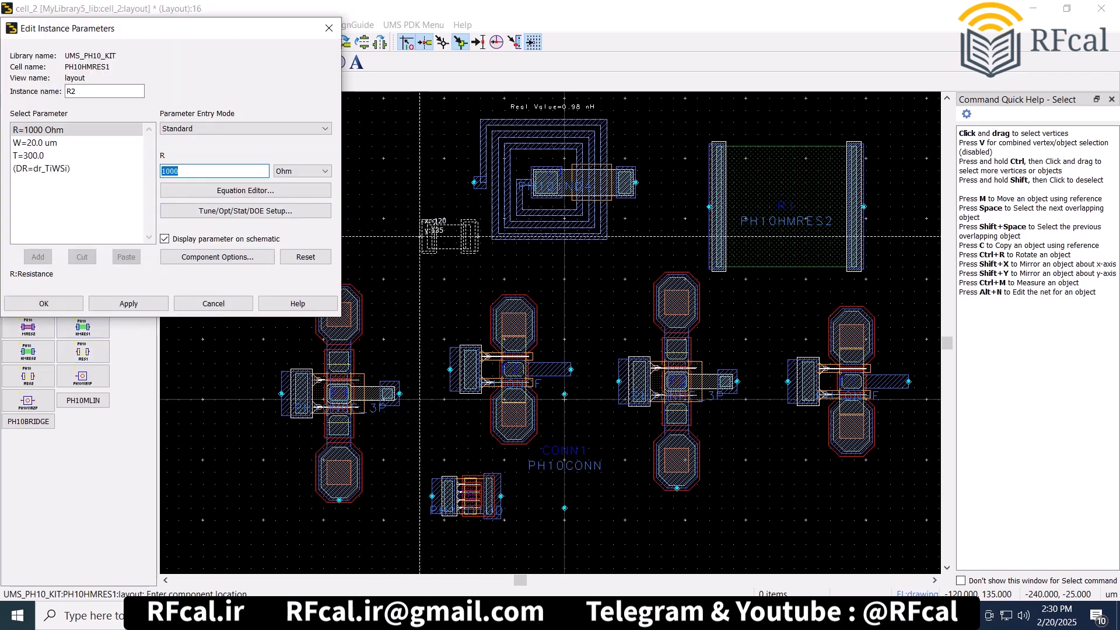
pyautogui.click(396, 237)
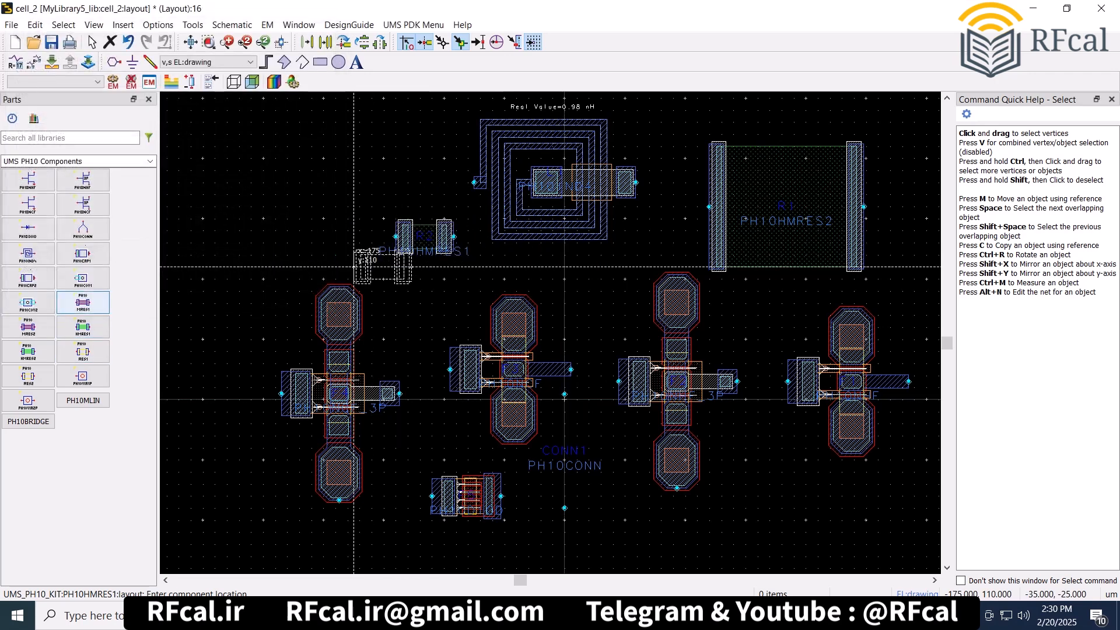
# Place a PH10VIA1P via below the rightmost transistor and a PH10CAP2 capacitor to the right of that transistor.
pyautogui.click(82, 376)
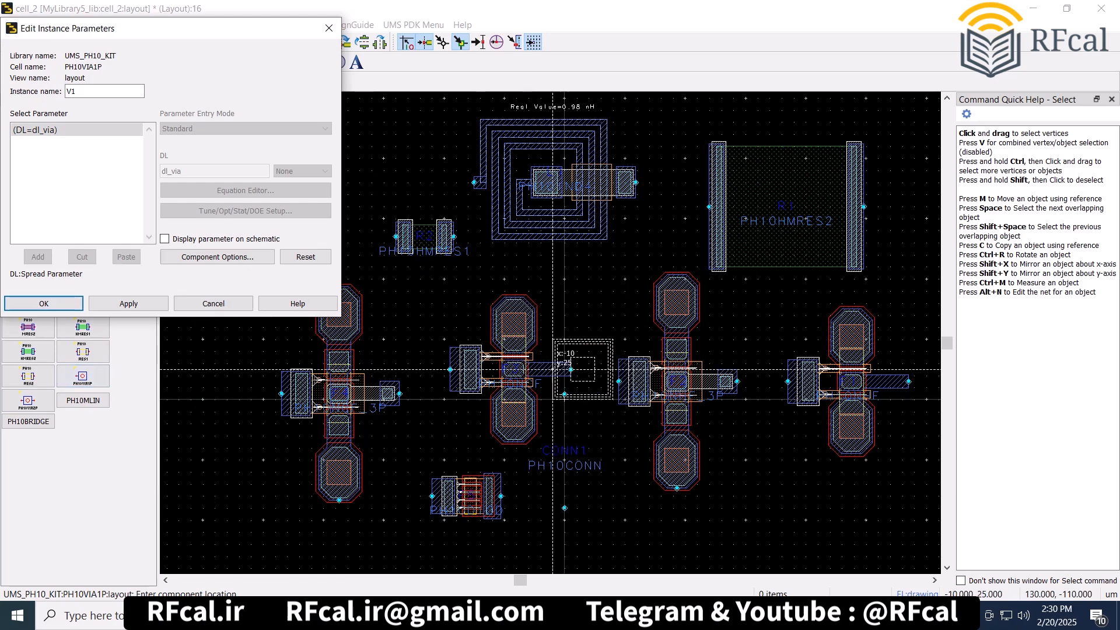
pyautogui.scroll(-1, 708, 392)
pyautogui.click(698, 474)
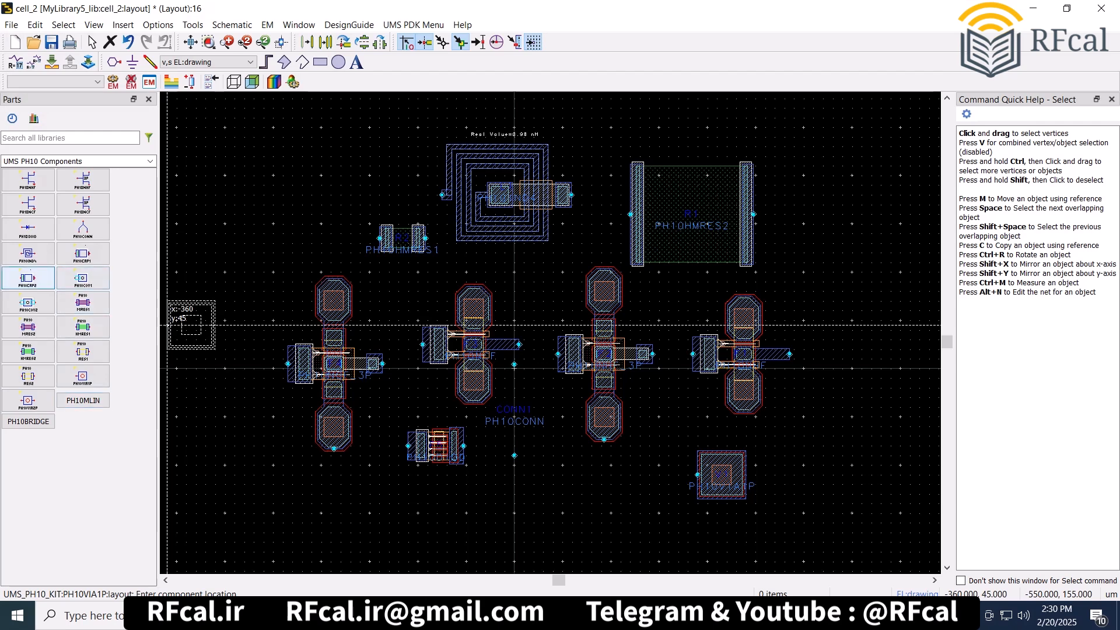
pyautogui.click(28, 277)
pyautogui.click(809, 315)
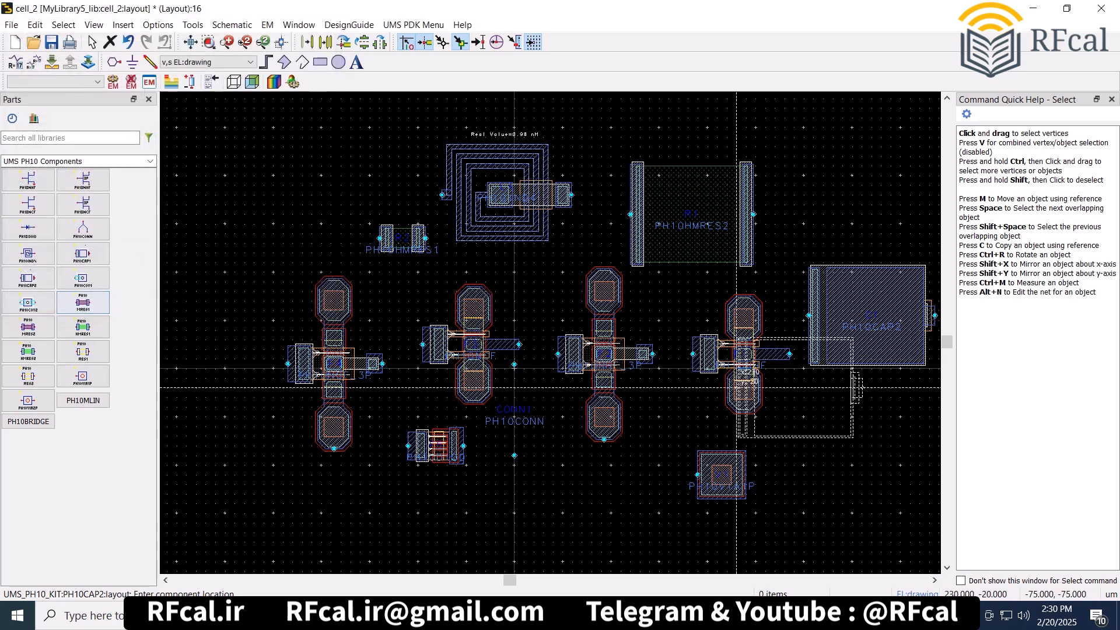
pyautogui.press('Escape')
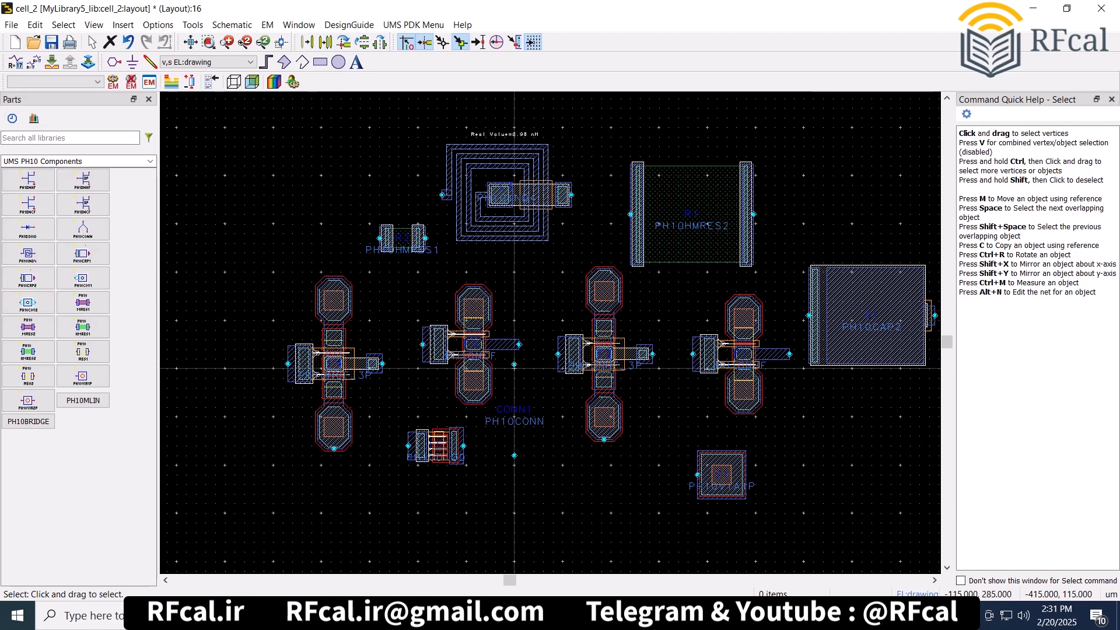
pyautogui.click(462, 25)
pyautogui.click(525, 110)
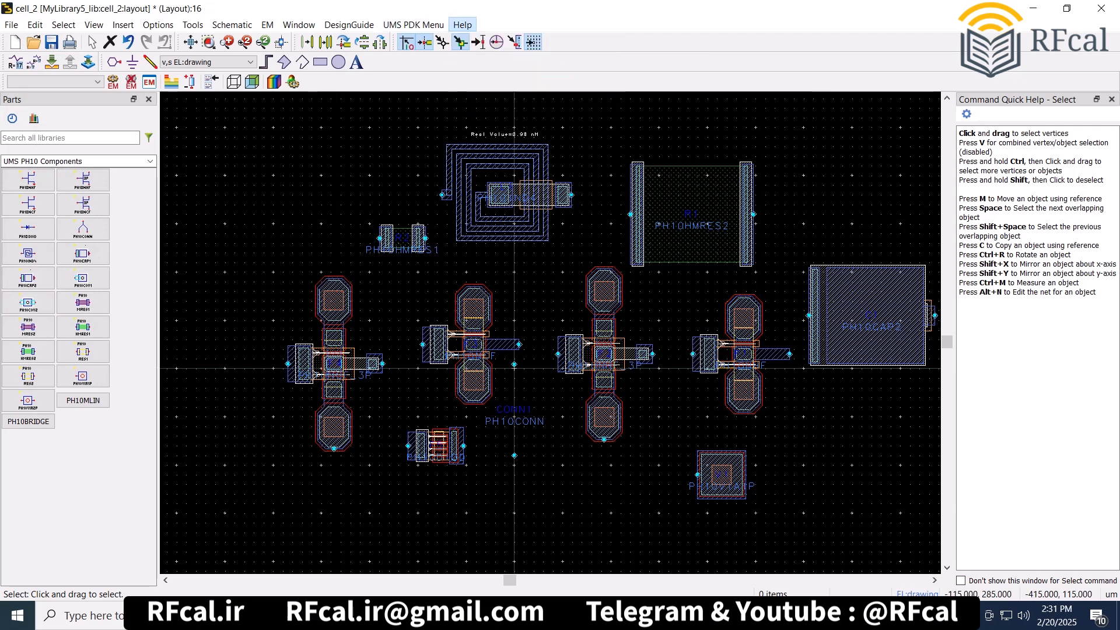